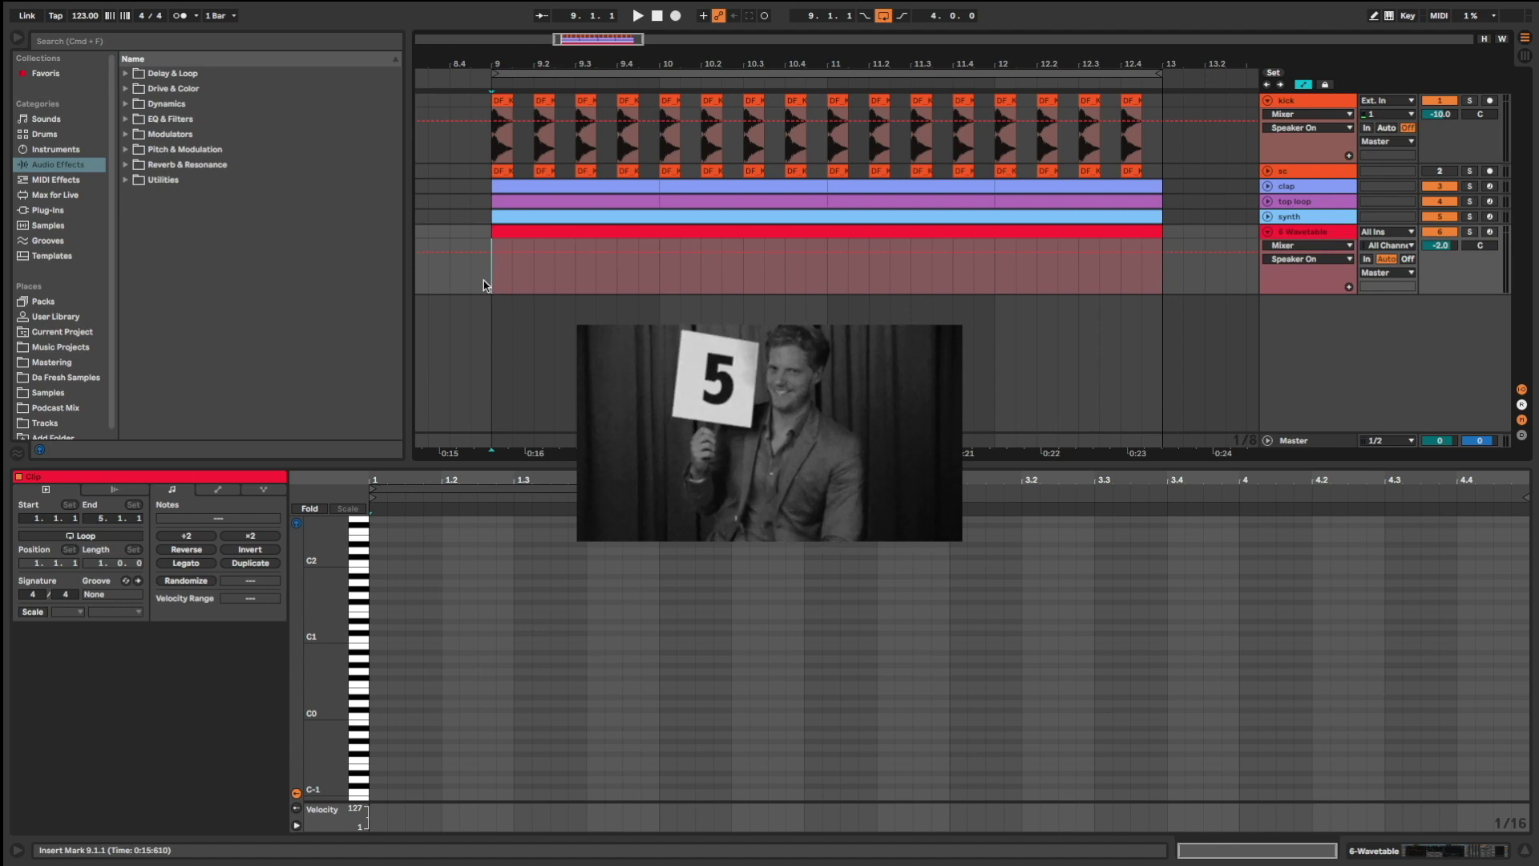
Step: Start the techno loop playing and rename the Wavetable track to 'simple'
key("space")
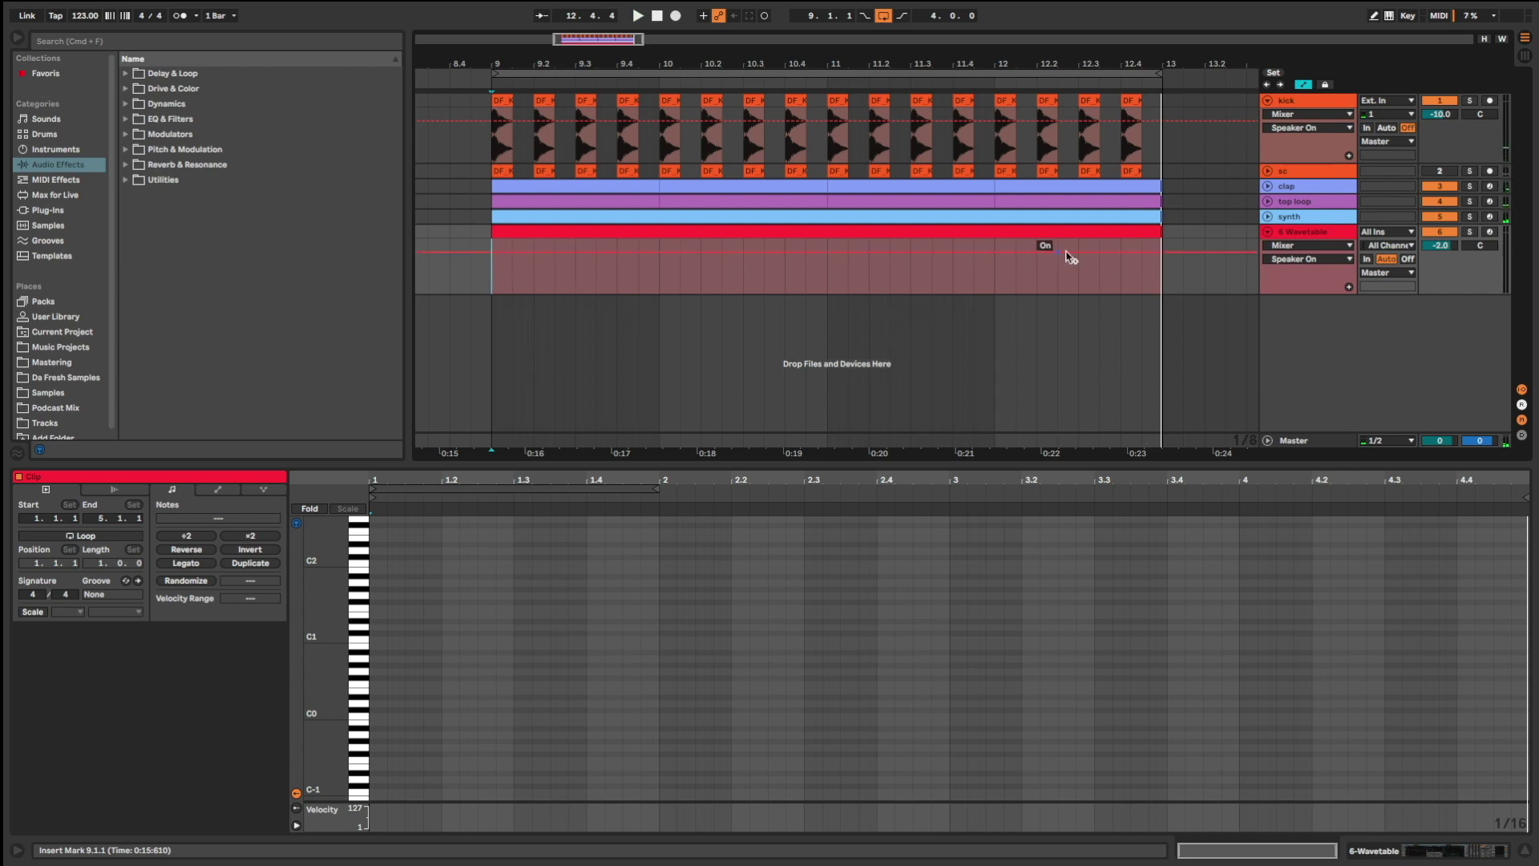
left_click(1291, 232)
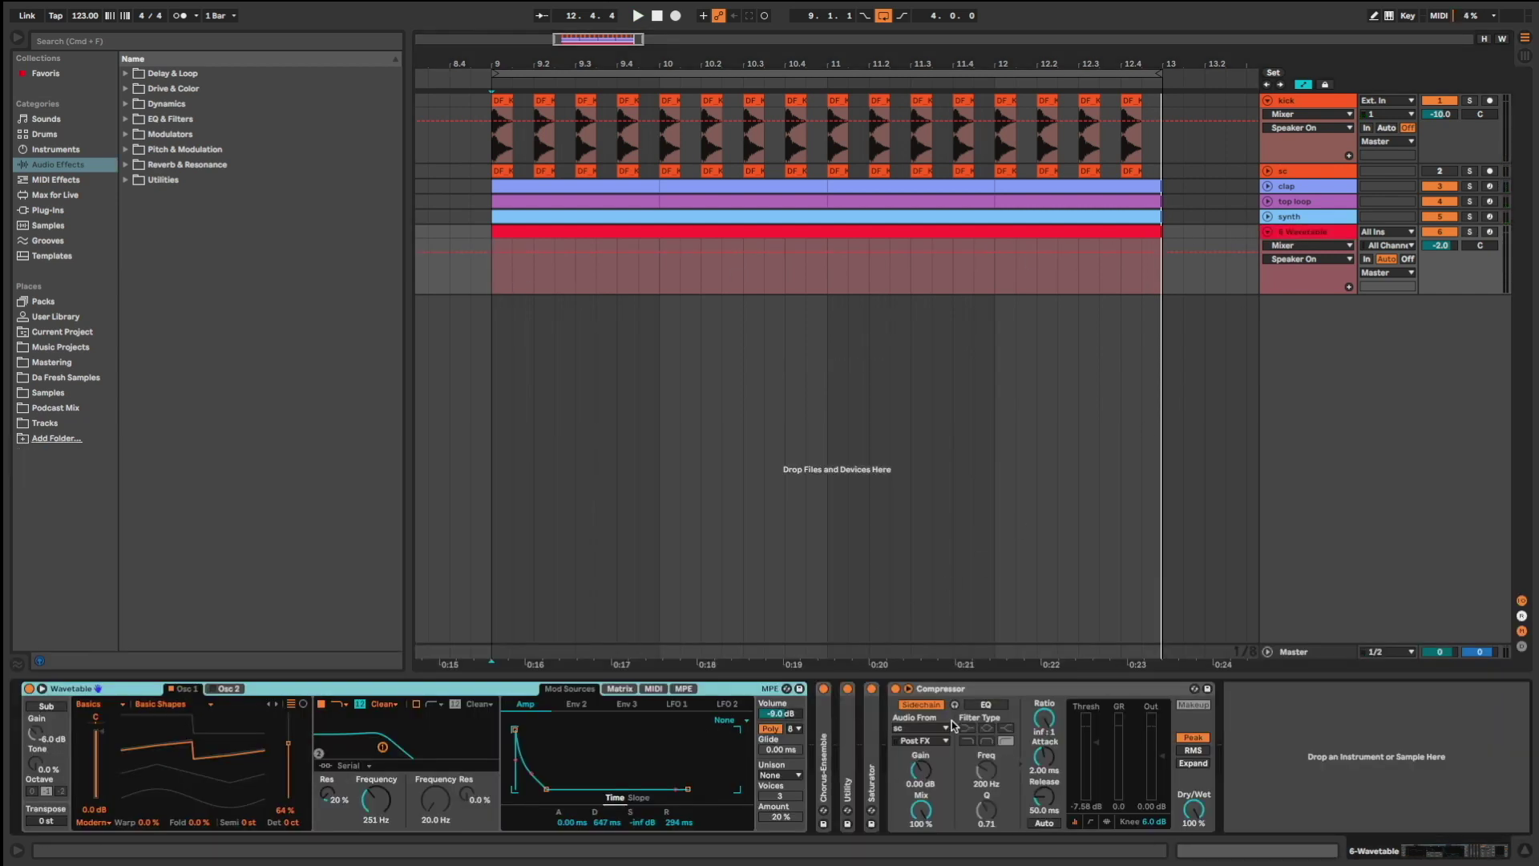
left_click(1320, 233)
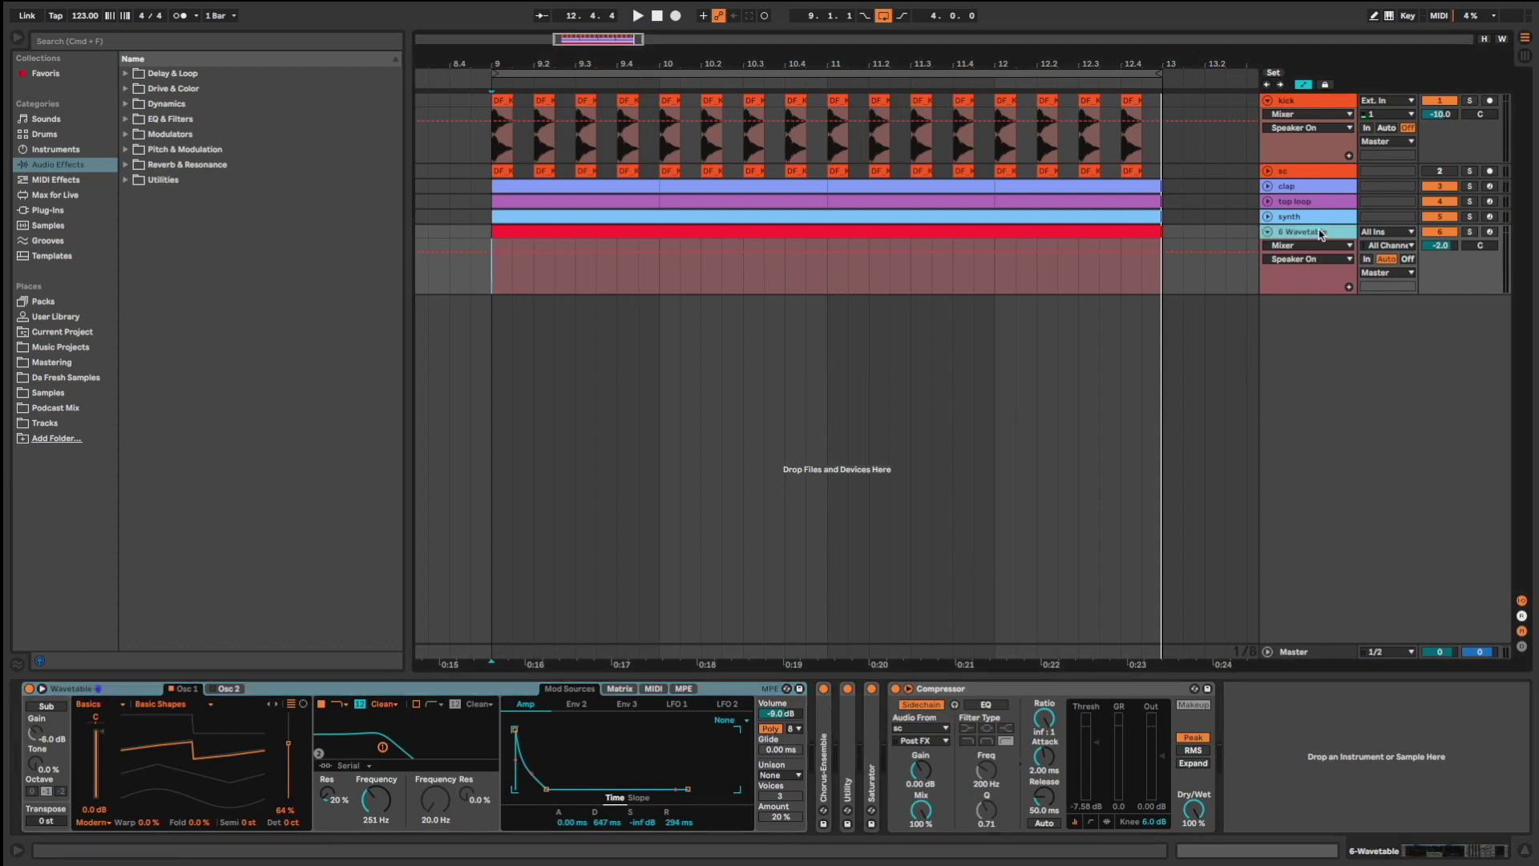
key("super+r")
type("simpl")
Step: Fill the clip with repeating A0 notes across four bars, lowering bars 3–4 to F0
double_click(1127, 232)
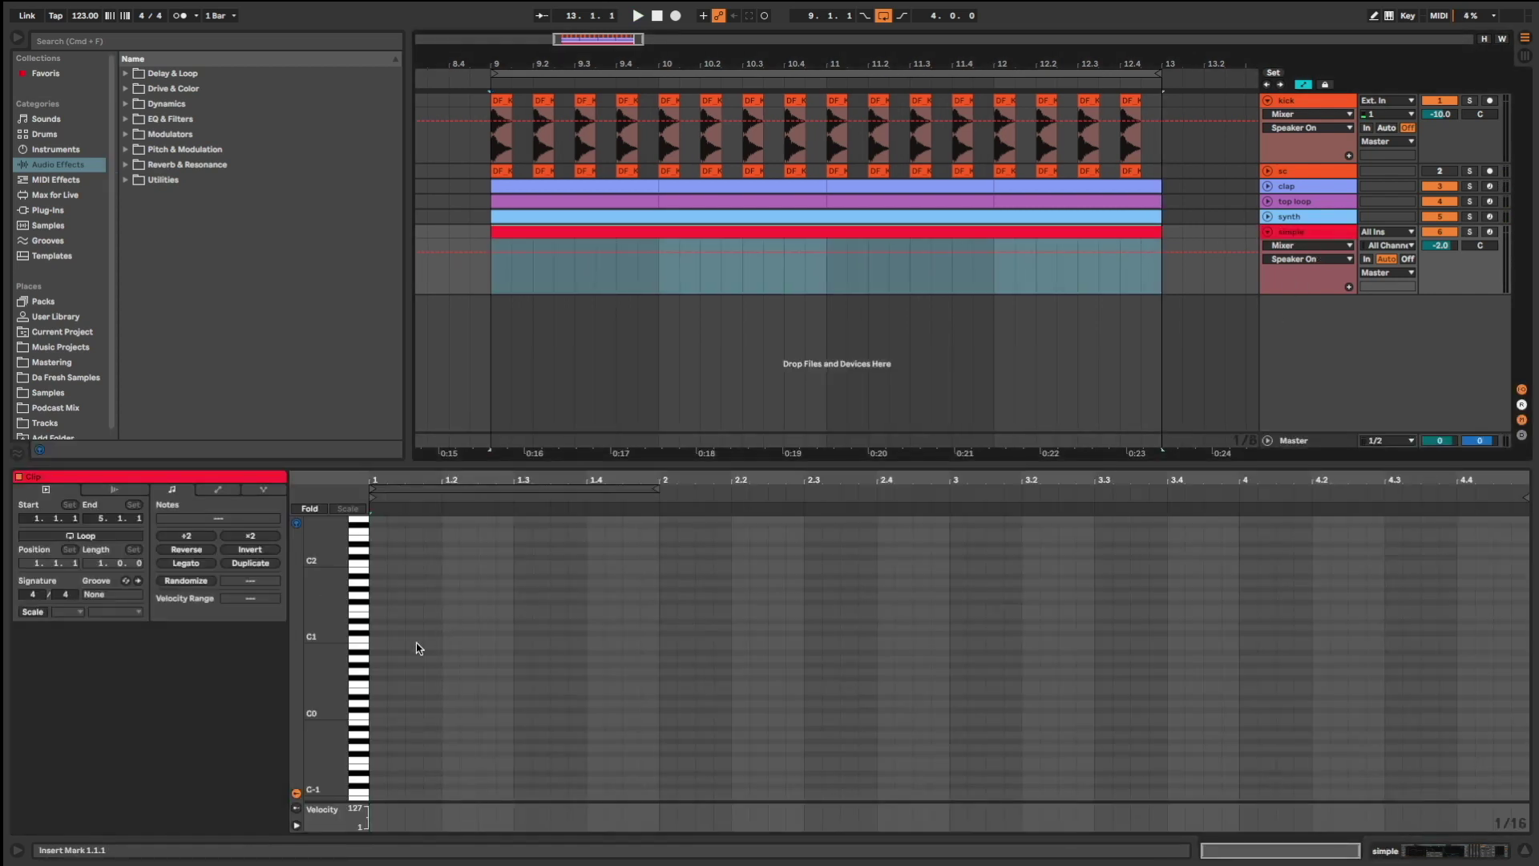
double_click(377, 661)
key("super+d")
key("super+d")
key("super+a")
key("super+d")
key("super+d")
key("super+d")
left_click_drag(966, 632, 1527, 729)
key("Down")
key("Down")
key("Down")
key("Down")
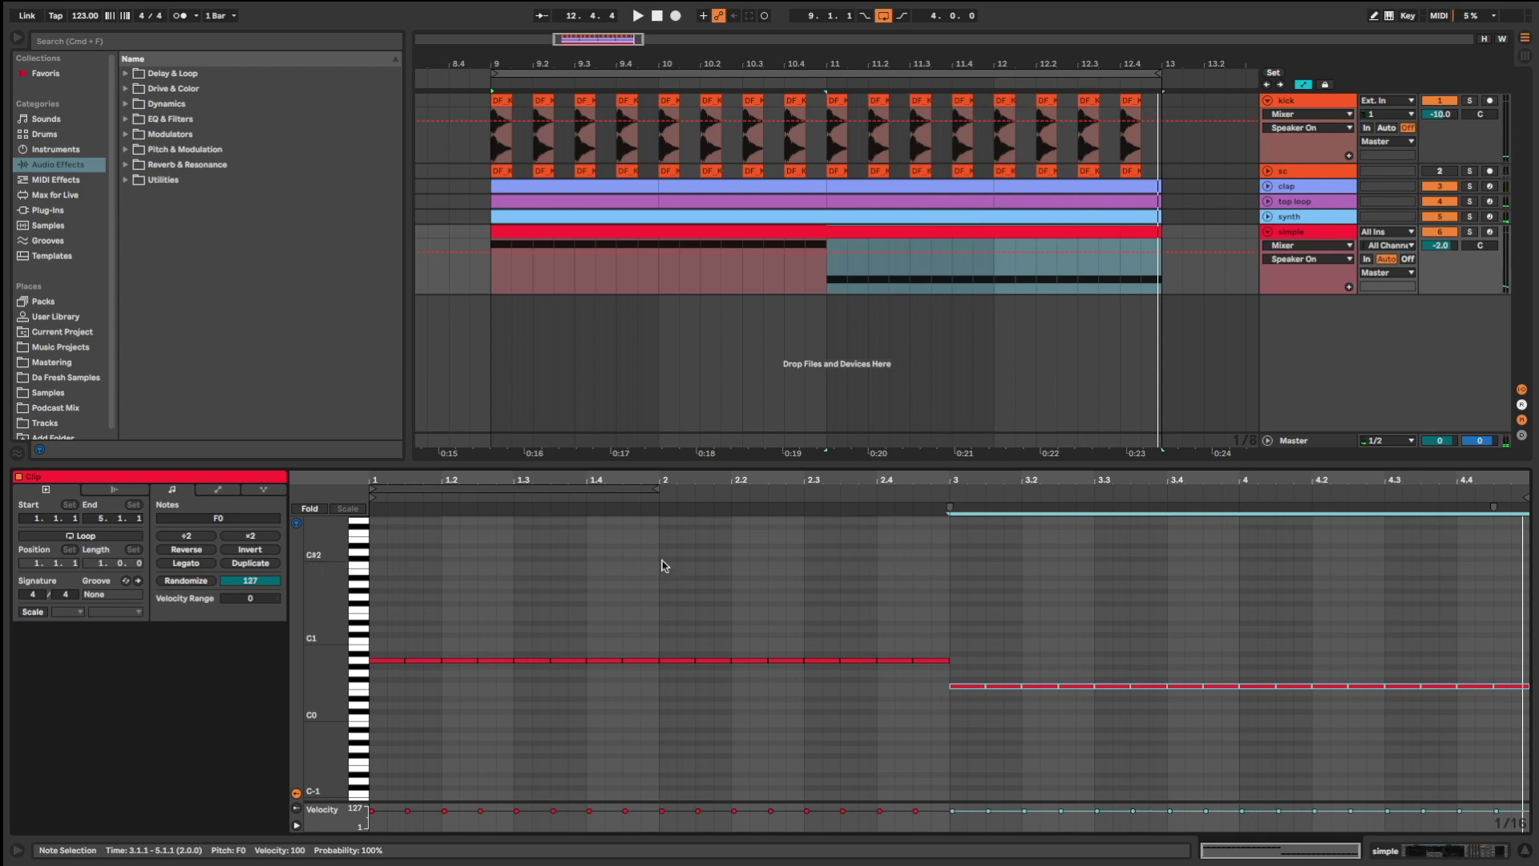
Step: Raise the A0 notes at 1.4.3 and 2.3.3 to A1 and the F0 at 4.3.3 to F1
left_click(640, 659)
key("shift+Up")
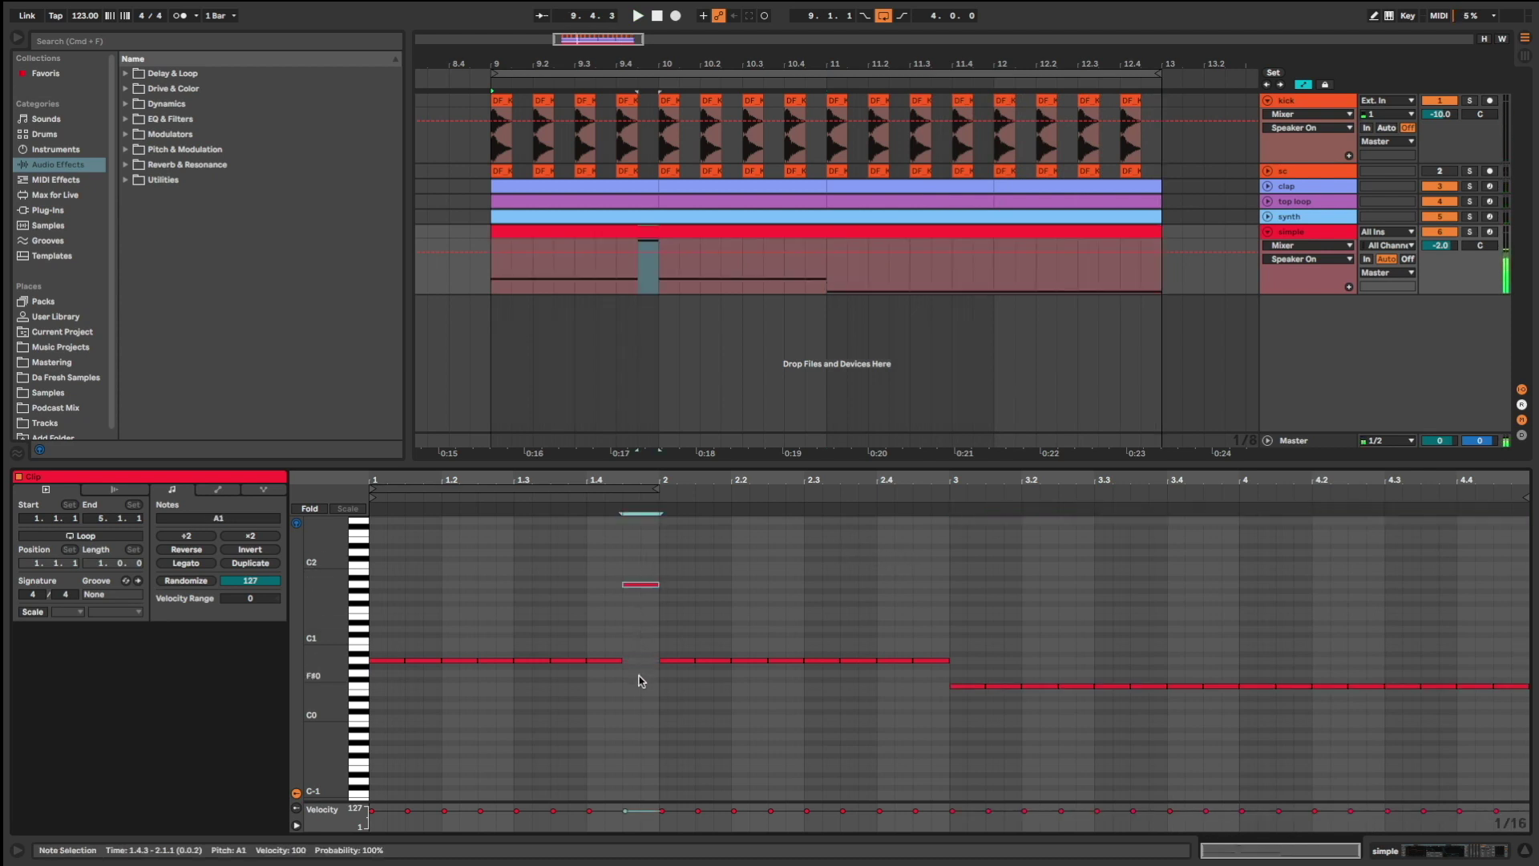
left_click(858, 660)
key("shift+Up")
left_click_drag(951, 626, 942, 674)
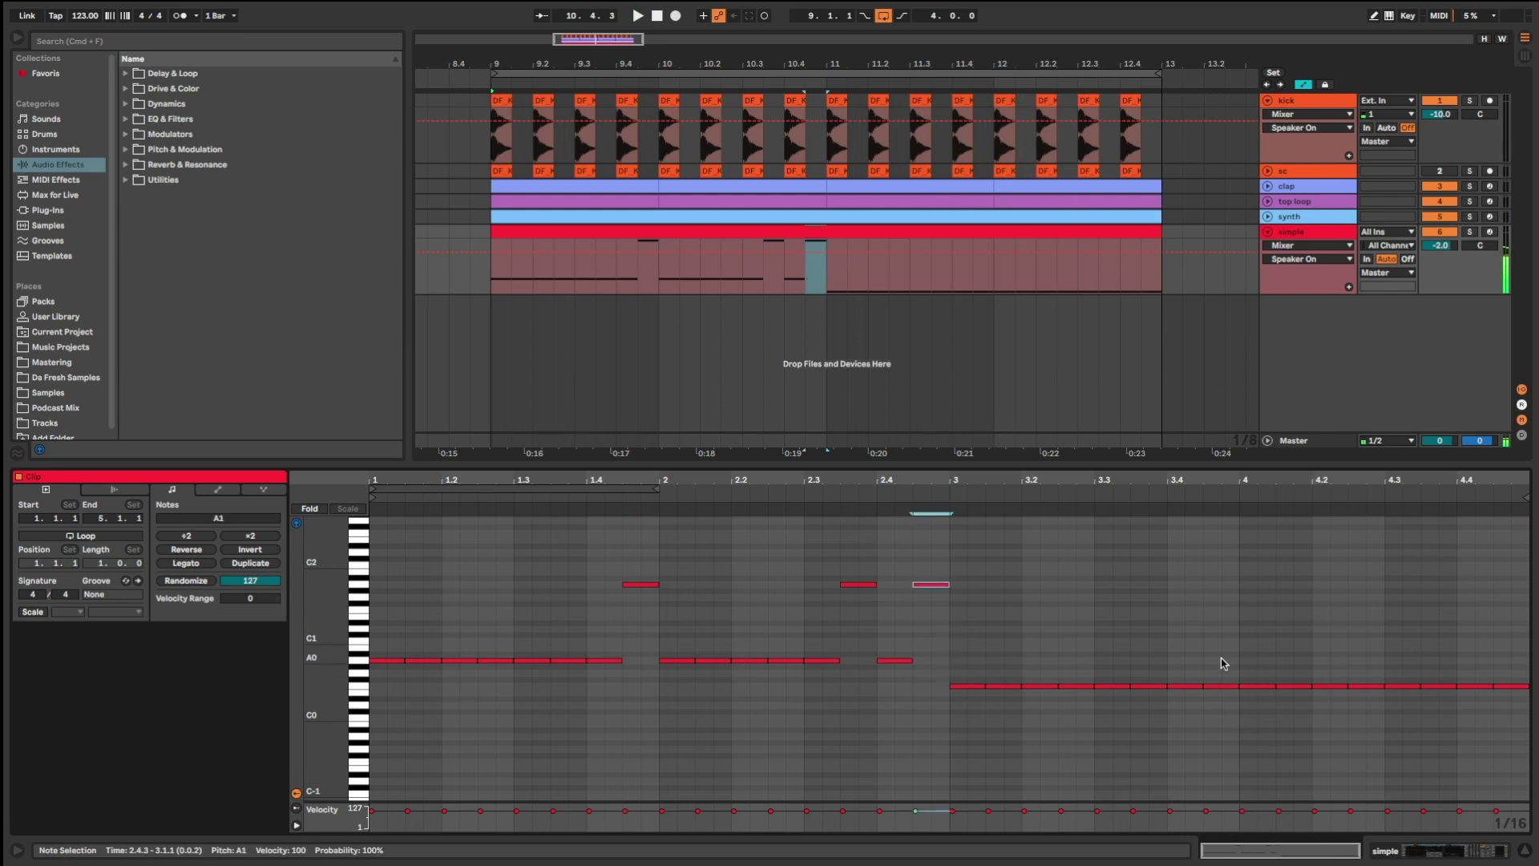
left_click_drag(1235, 662, 1227, 720)
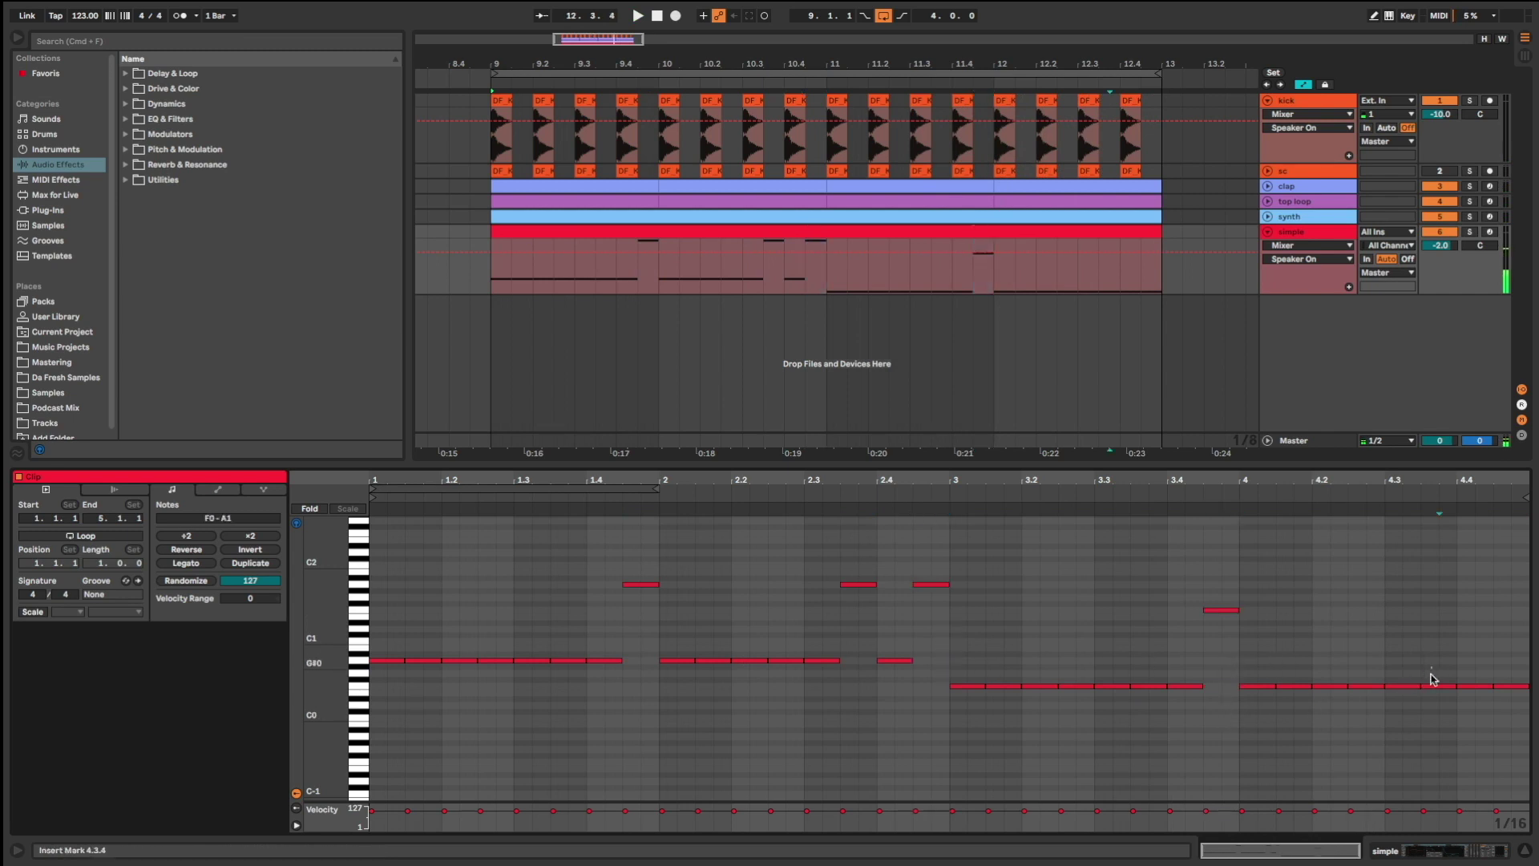
key("shift+Up")
left_click_drag(1434, 679, 1510, 703)
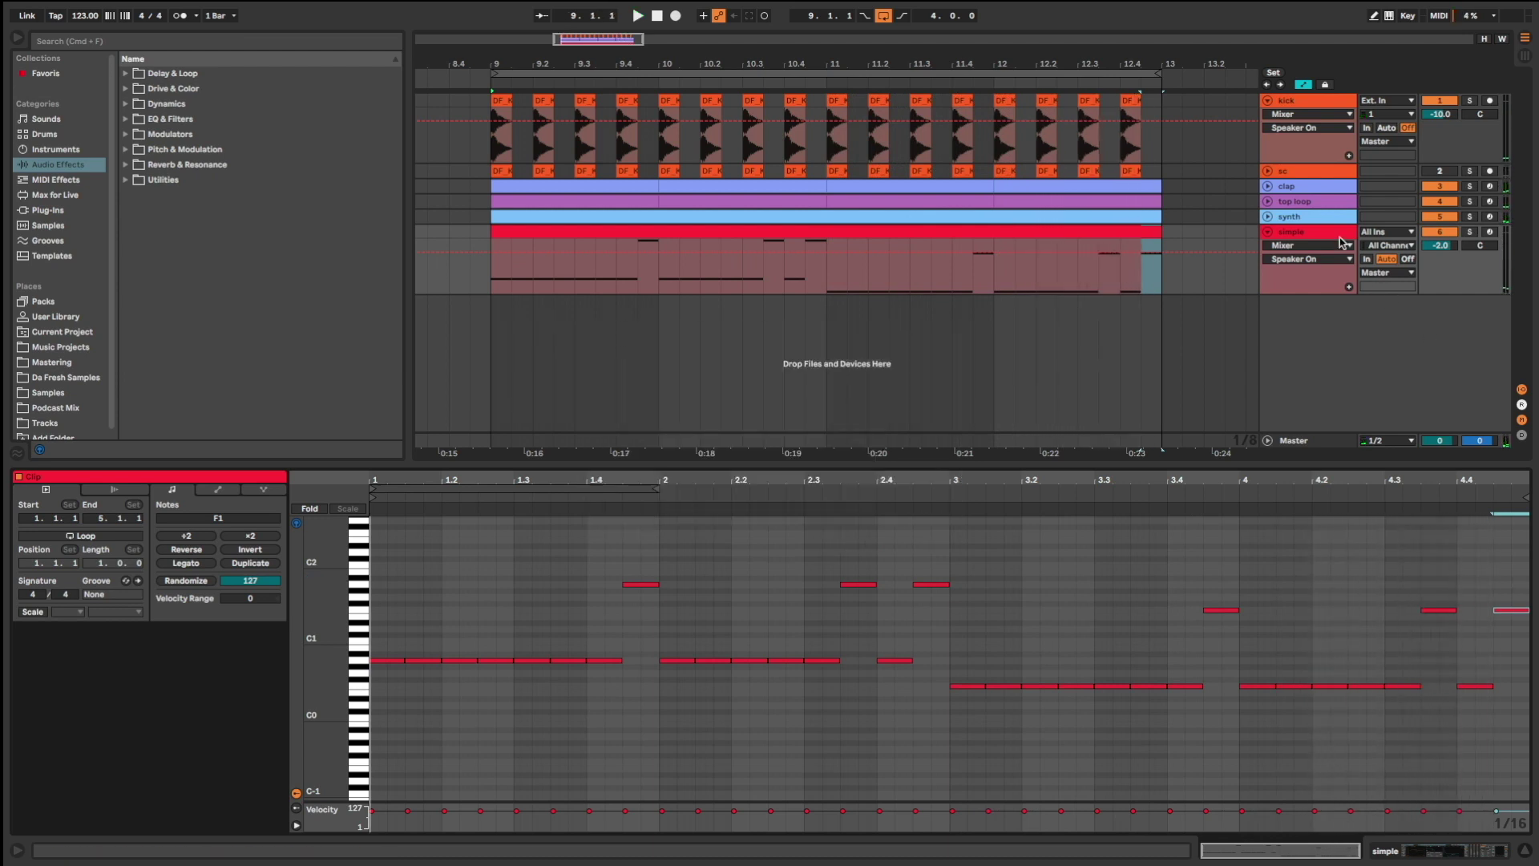
right_click(1346, 245)
Step: Duplicate the simple track, name the copy 'rolling', and open its clip
left_click(1338, 267)
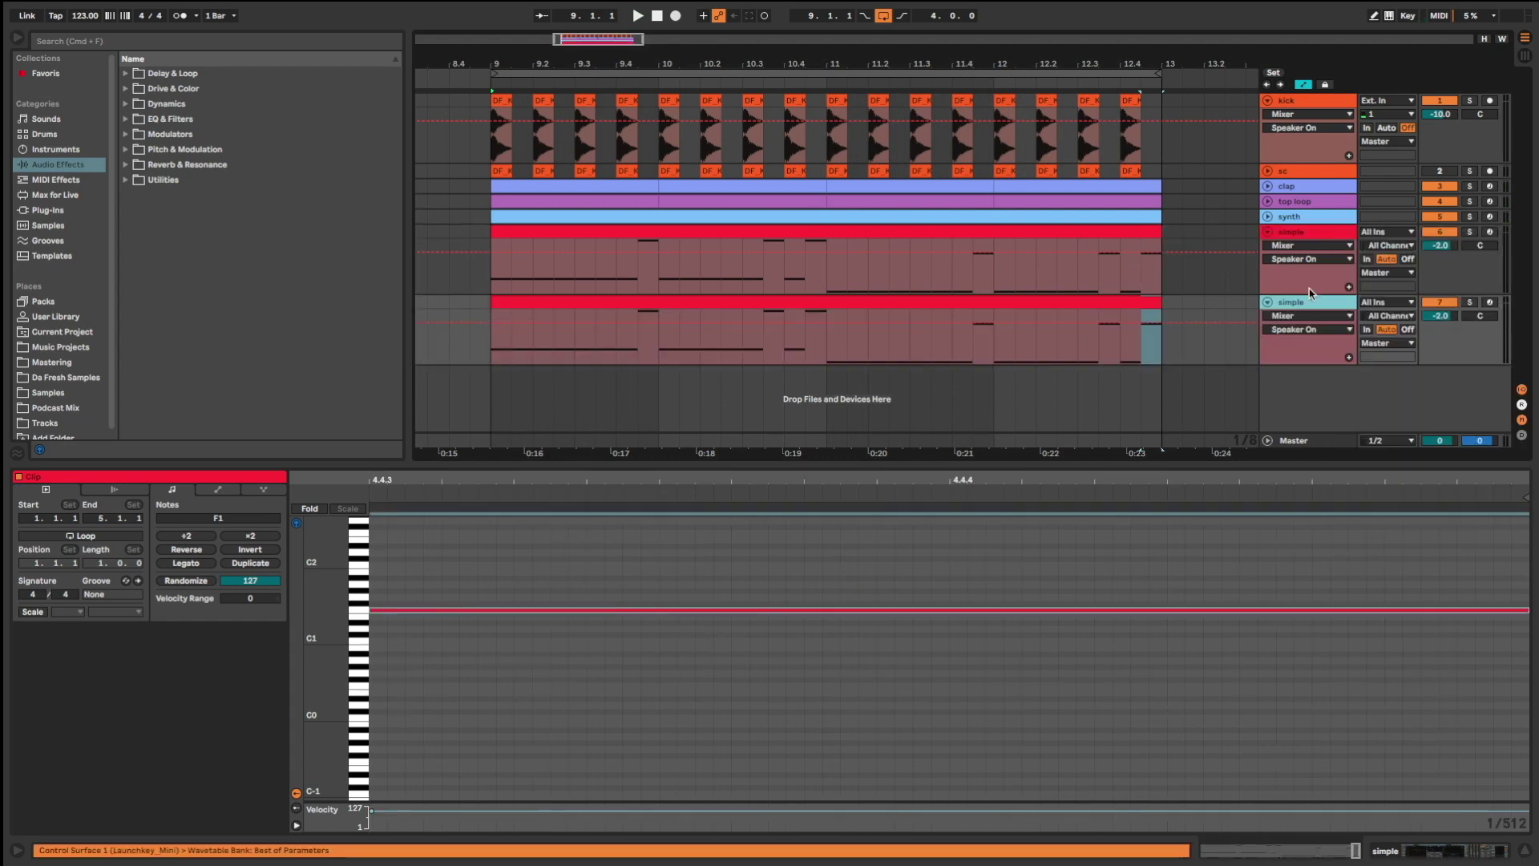
type("ing")
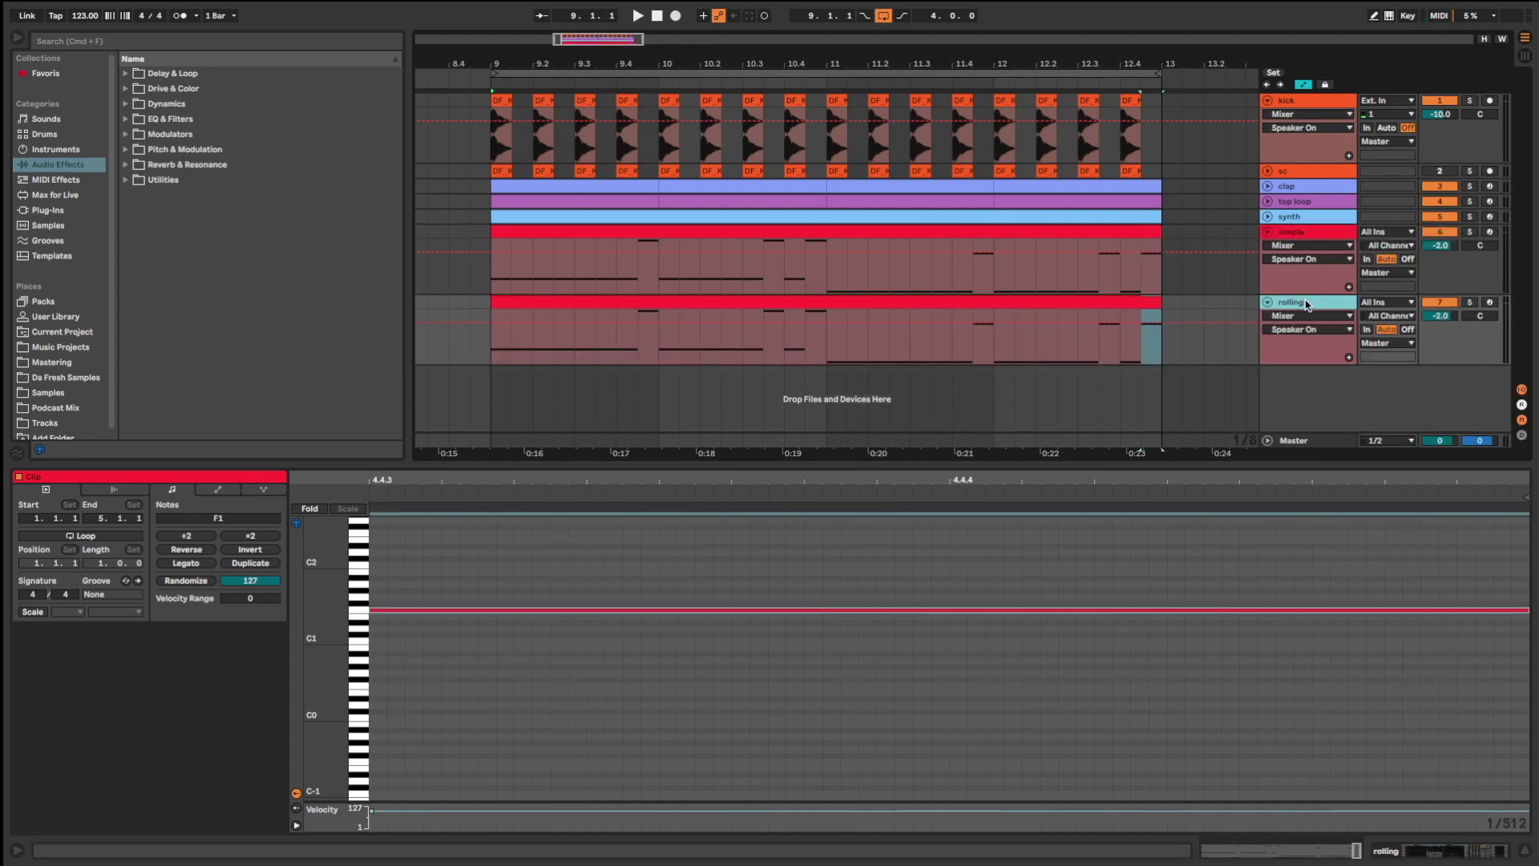
left_click(1268, 232)
left_click(761, 247)
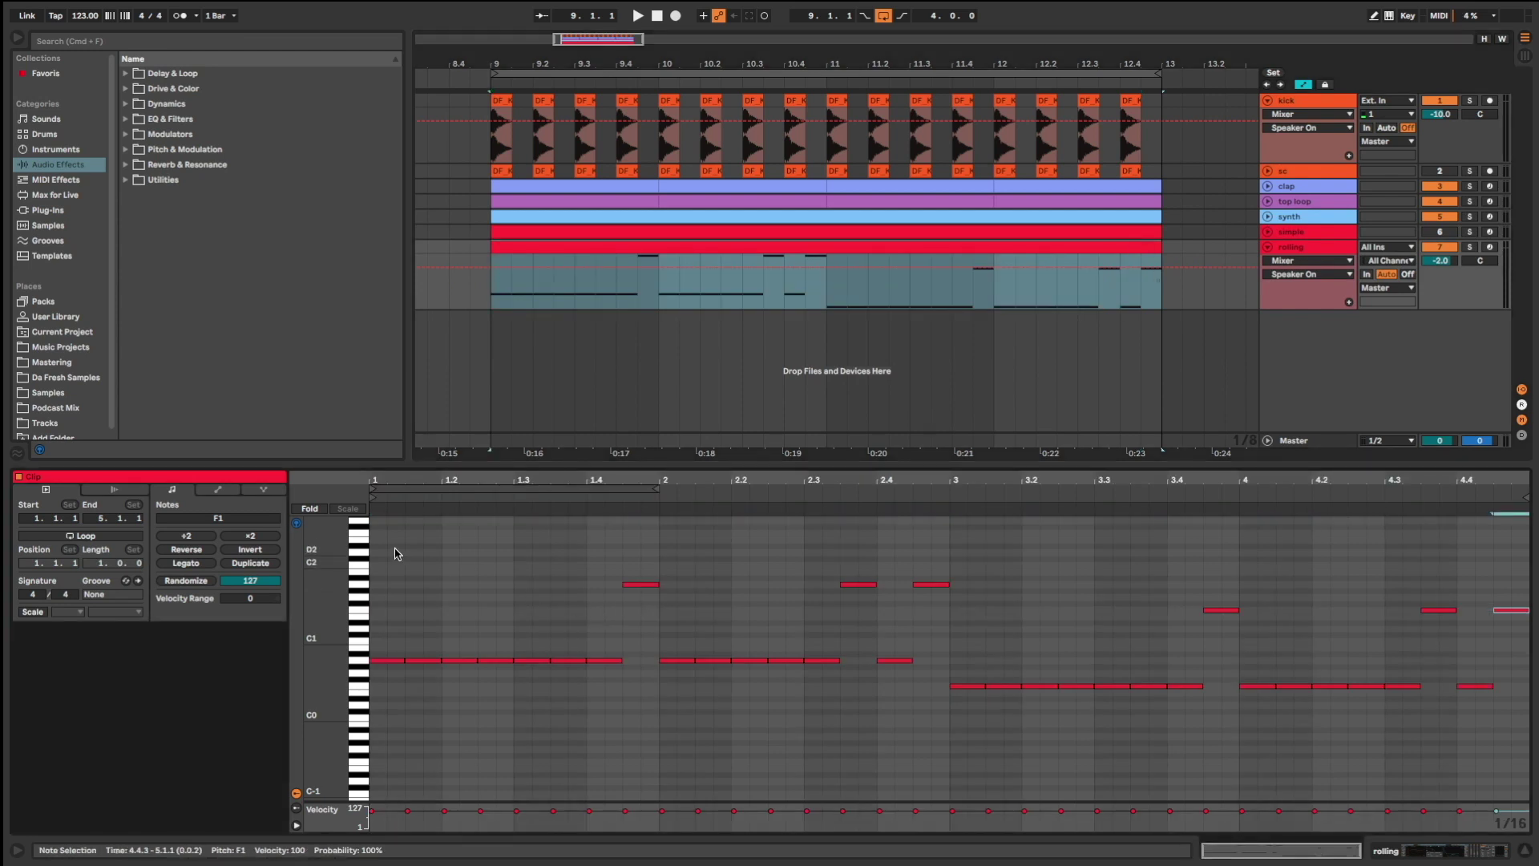
Step: Replace the notes with short repeated A0 hits, drop bars 3–4 to F0, and play
left_click_drag(400, 549, 1314, 763)
key("Delete")
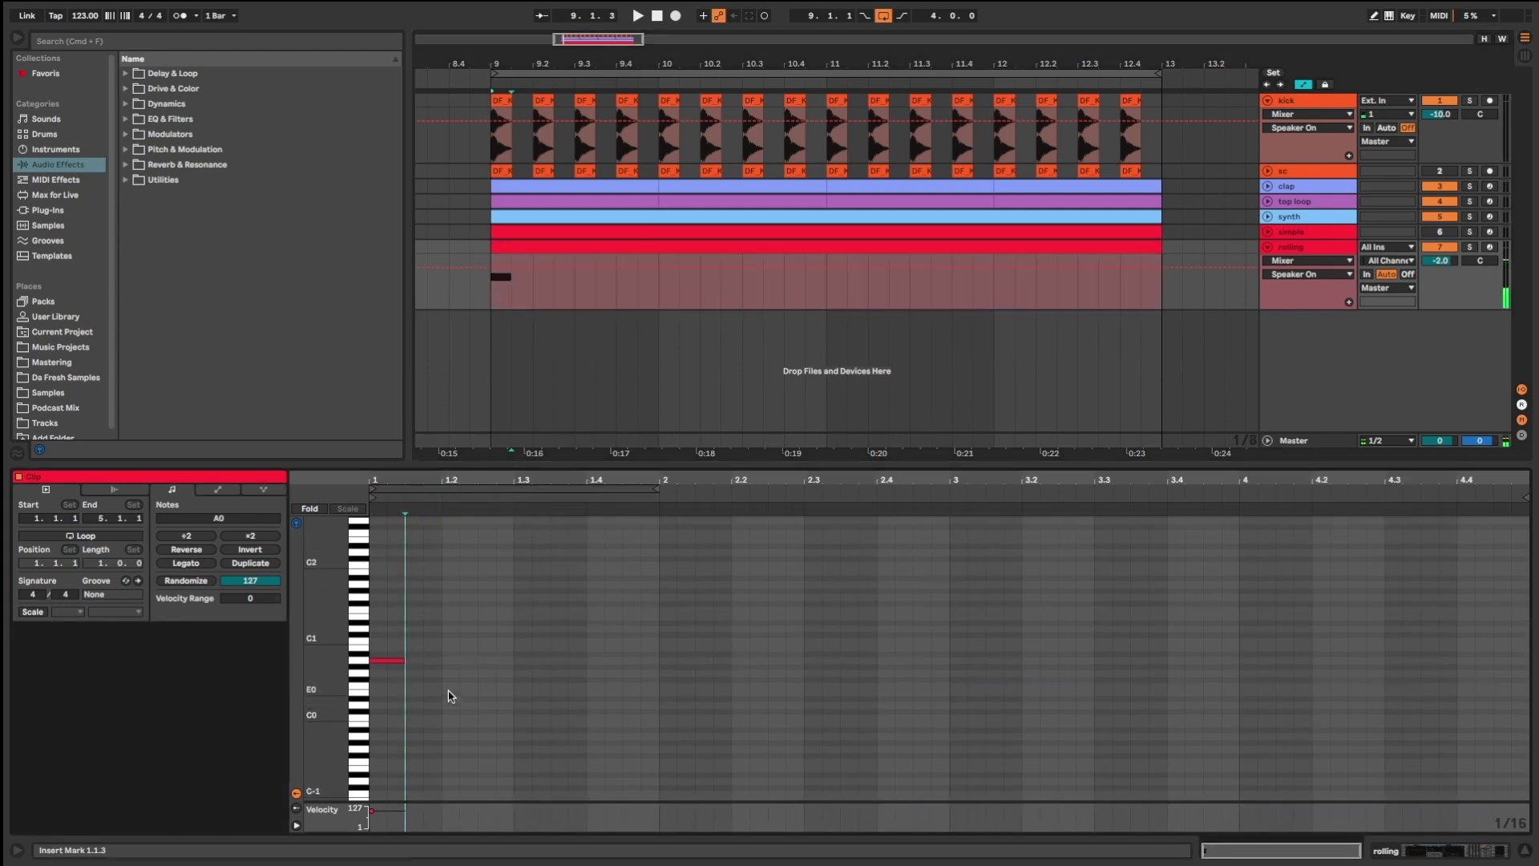
left_click_drag(401, 660, 387, 663)
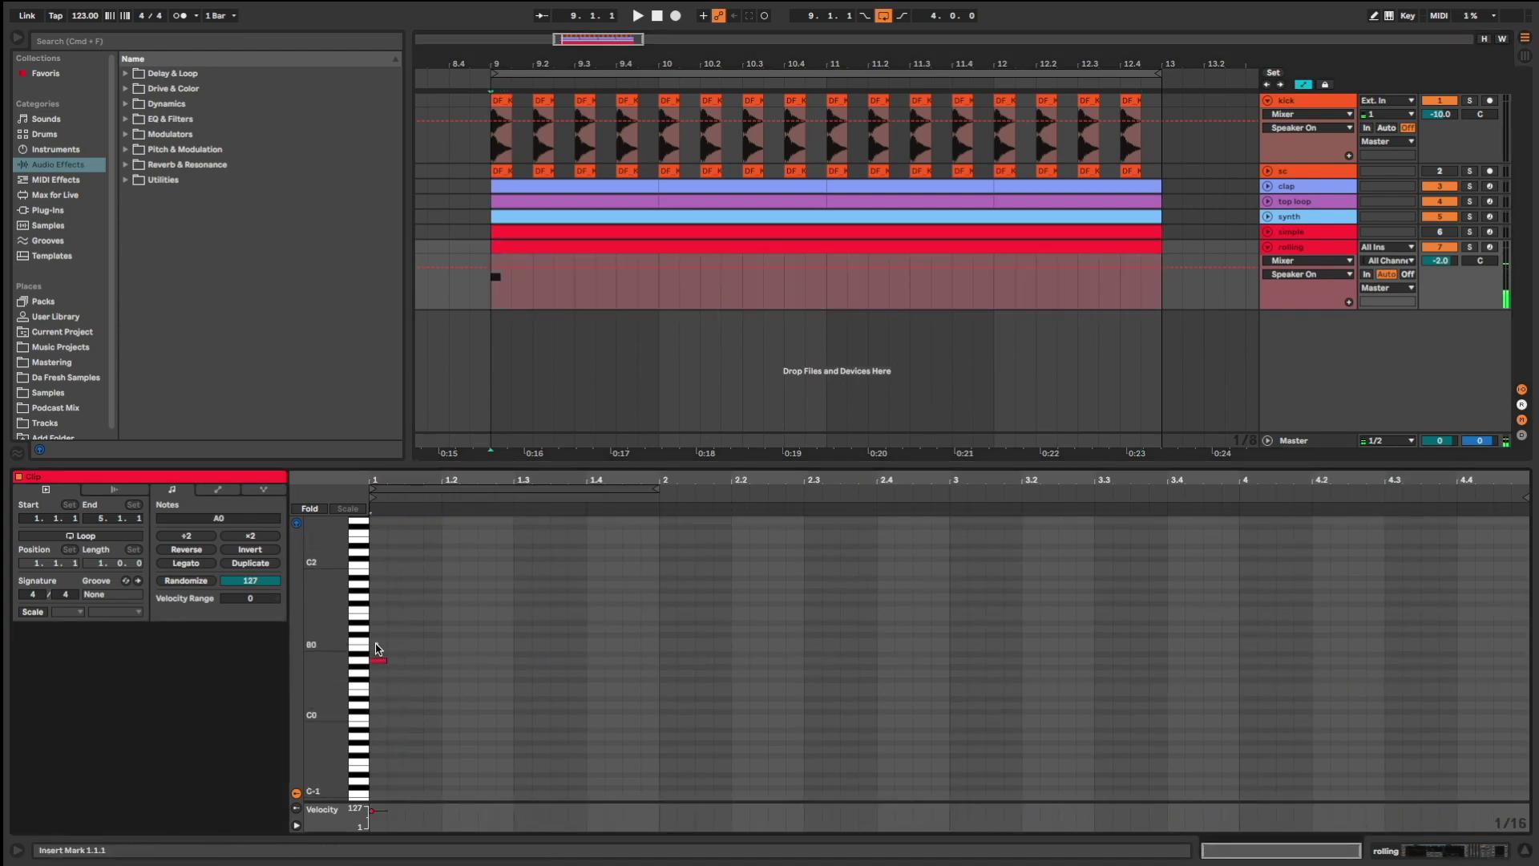
key("ctrl+a")
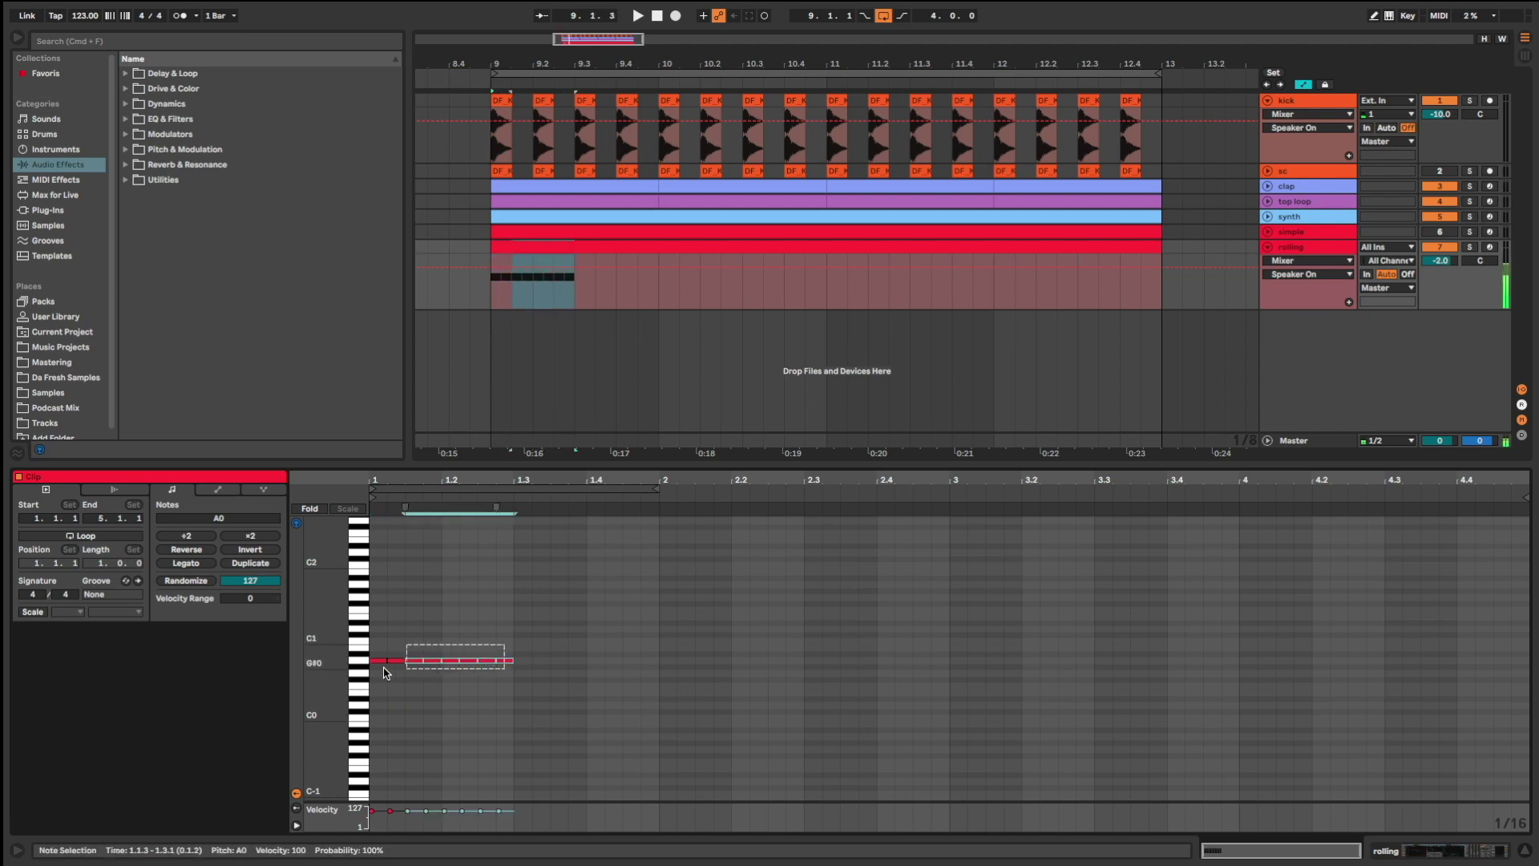
key("ctrl+d")
key("ctrl+d")
key("ctrl+d")
key("ctrl+d")
key("ctrl+d")
key("ctrl+d")
key("ctrl+d")
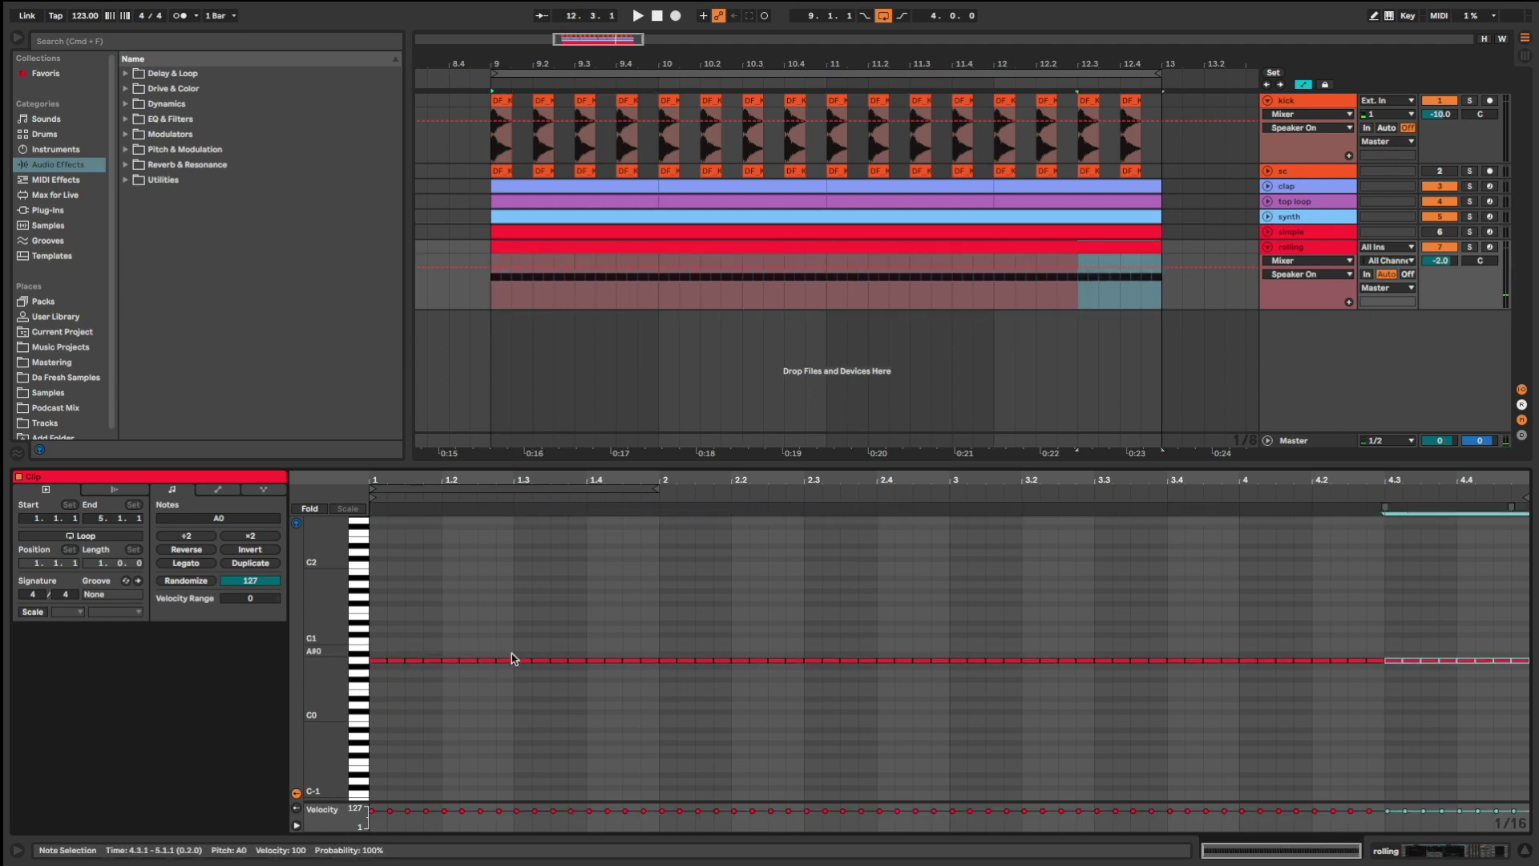
left_click_drag(959, 642, 1536, 741)
key("Down")
key("Down")
key("Down")
key("Down")
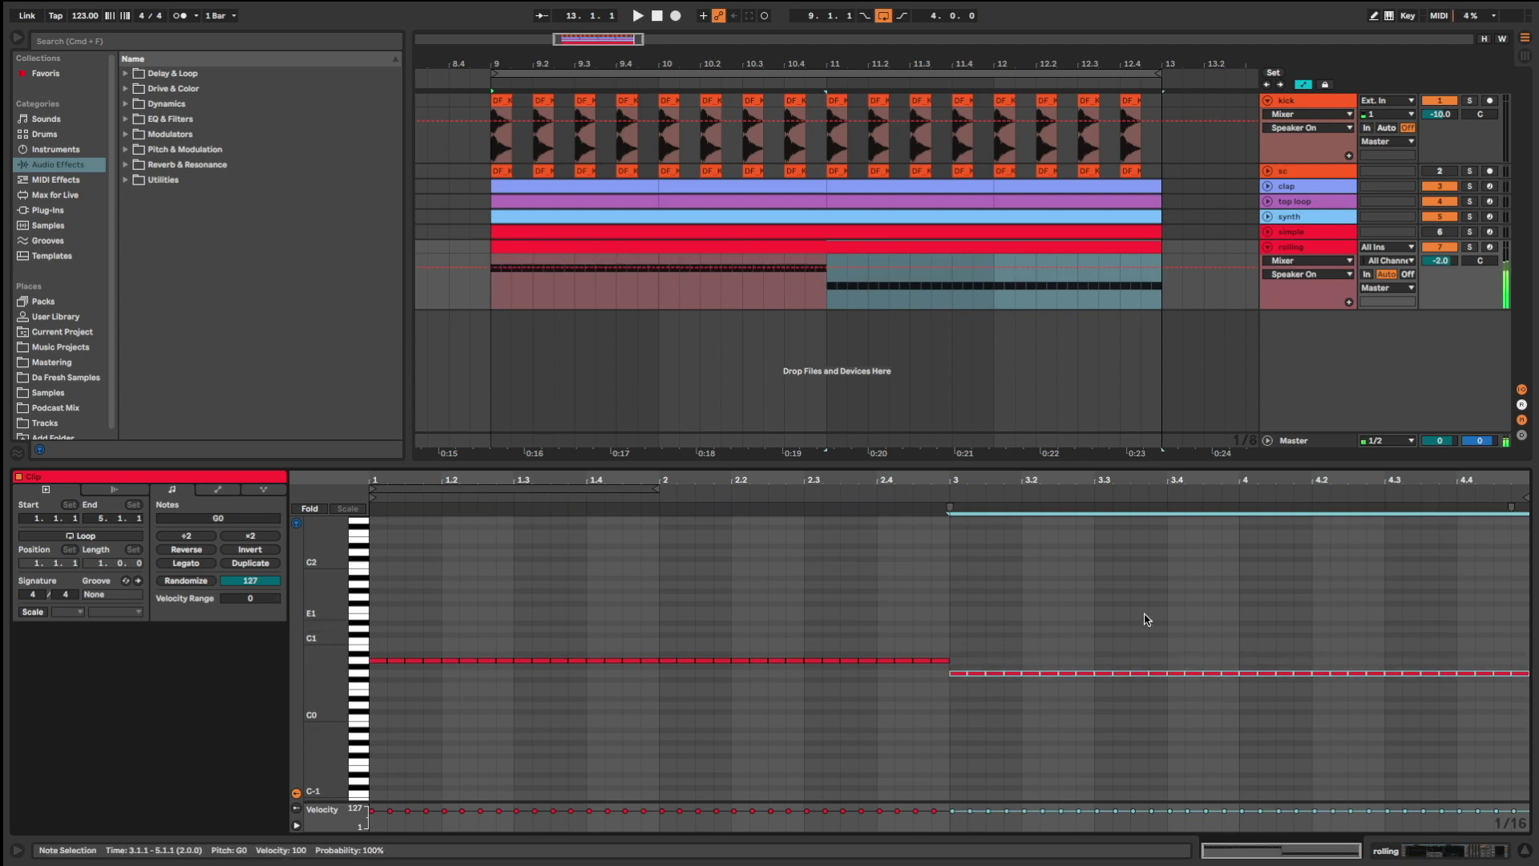
key("space")
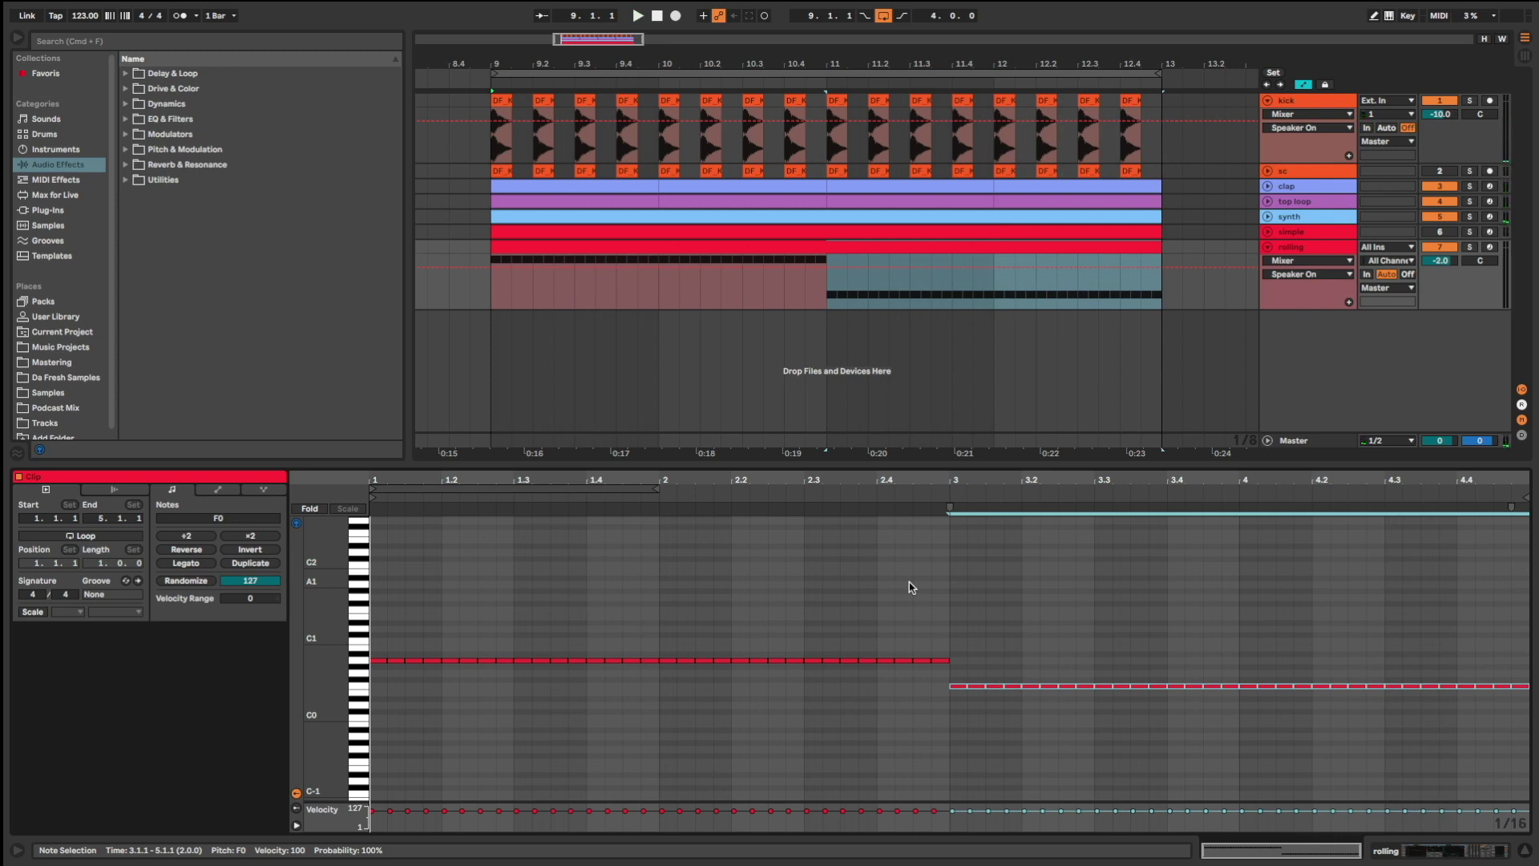
Step: Lift scattered A0 notes in bars 1–2 to A1 and a bar 3 note to F1, auditioning the result
left_click(647, 627)
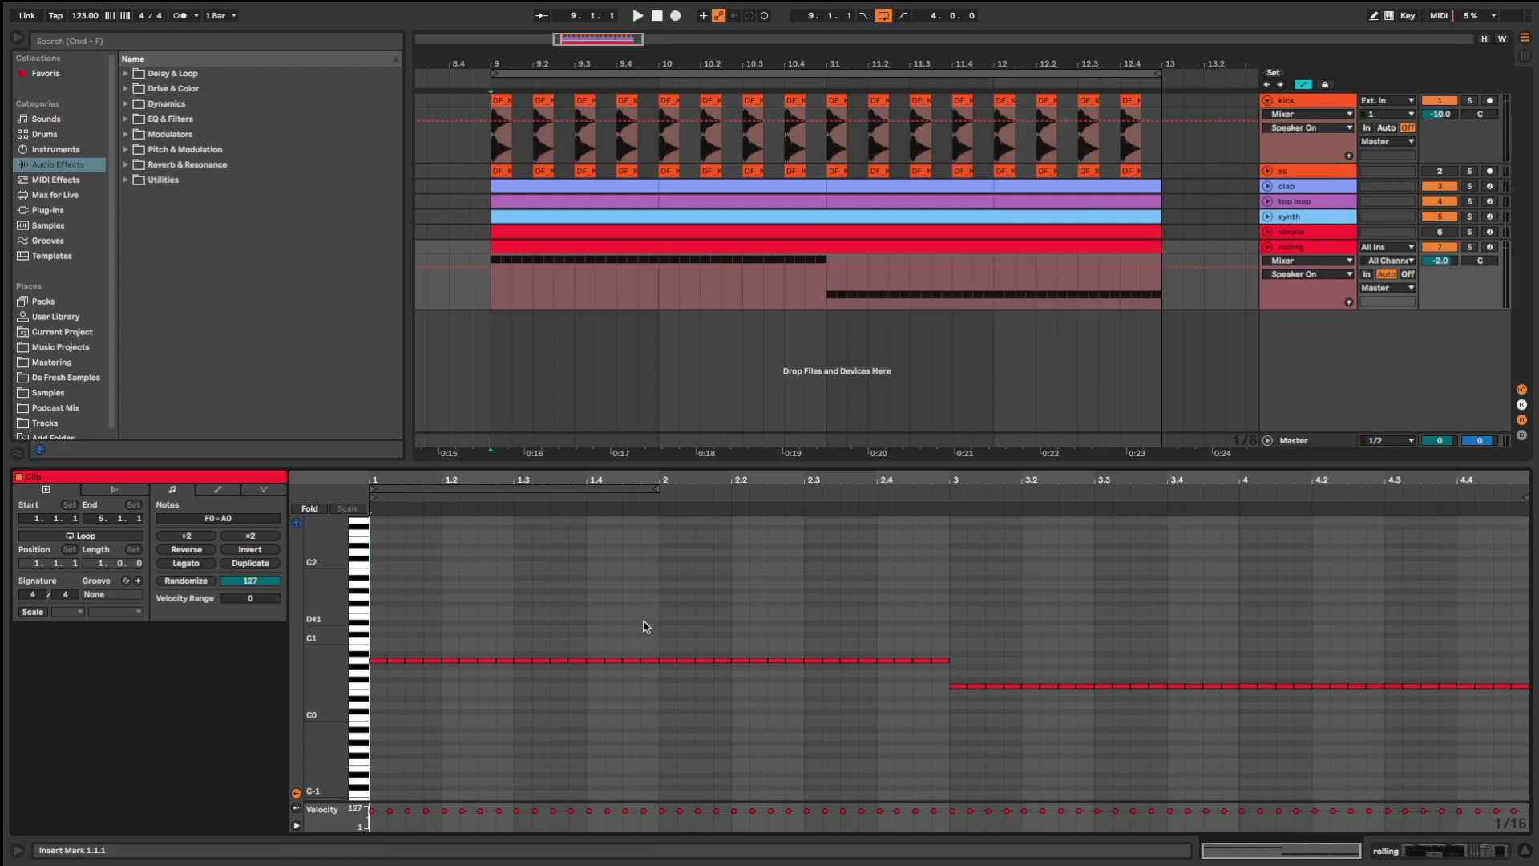
left_click(502, 659)
key("shift+Up")
left_click(559, 660)
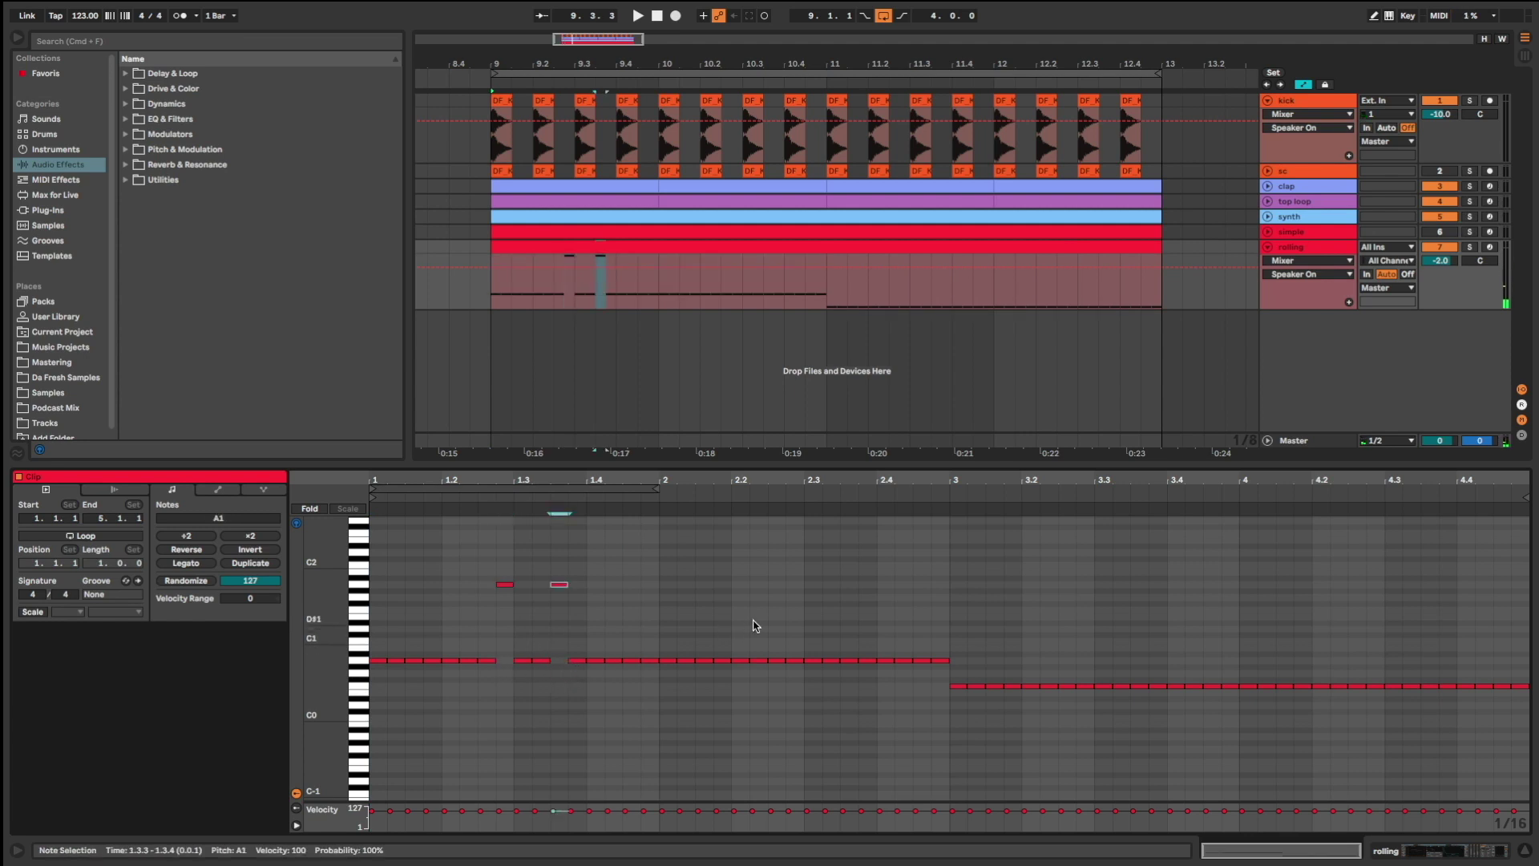
left_click(852, 659)
key("shift+Up")
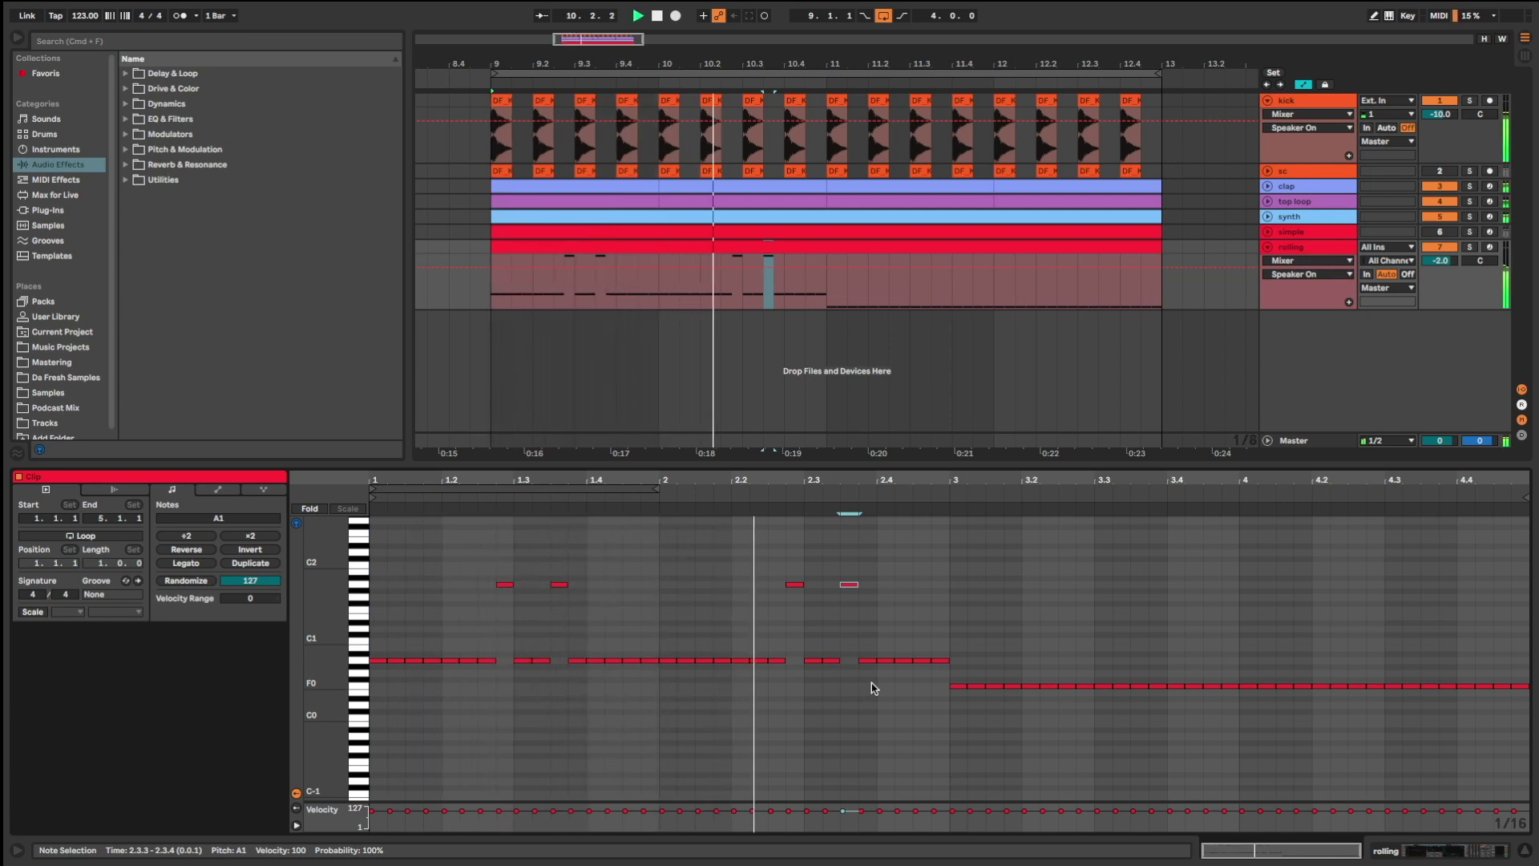
left_click(903, 660)
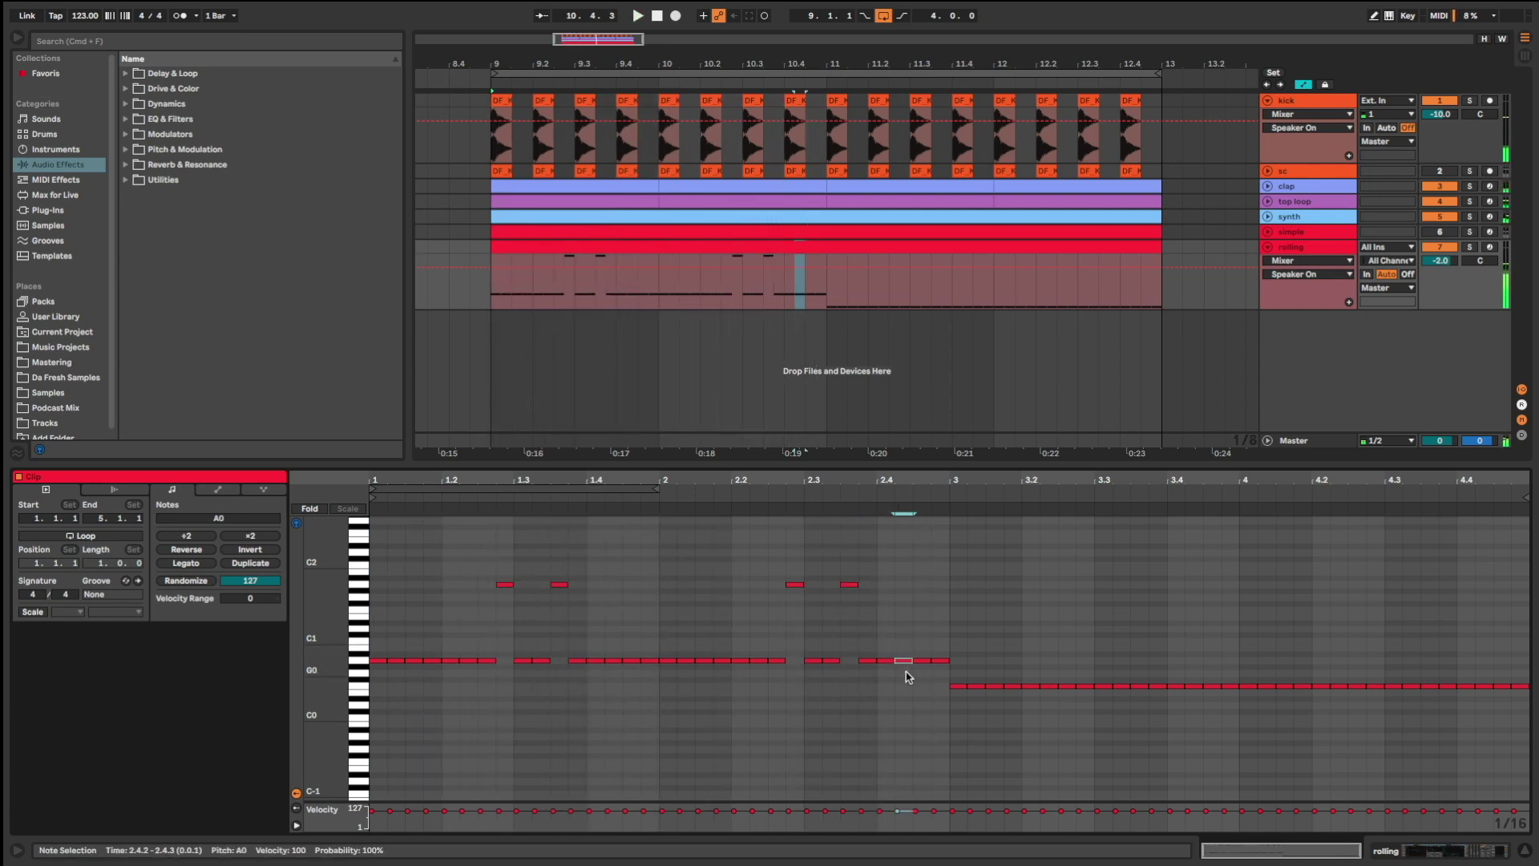
key("shift+Up")
key("space")
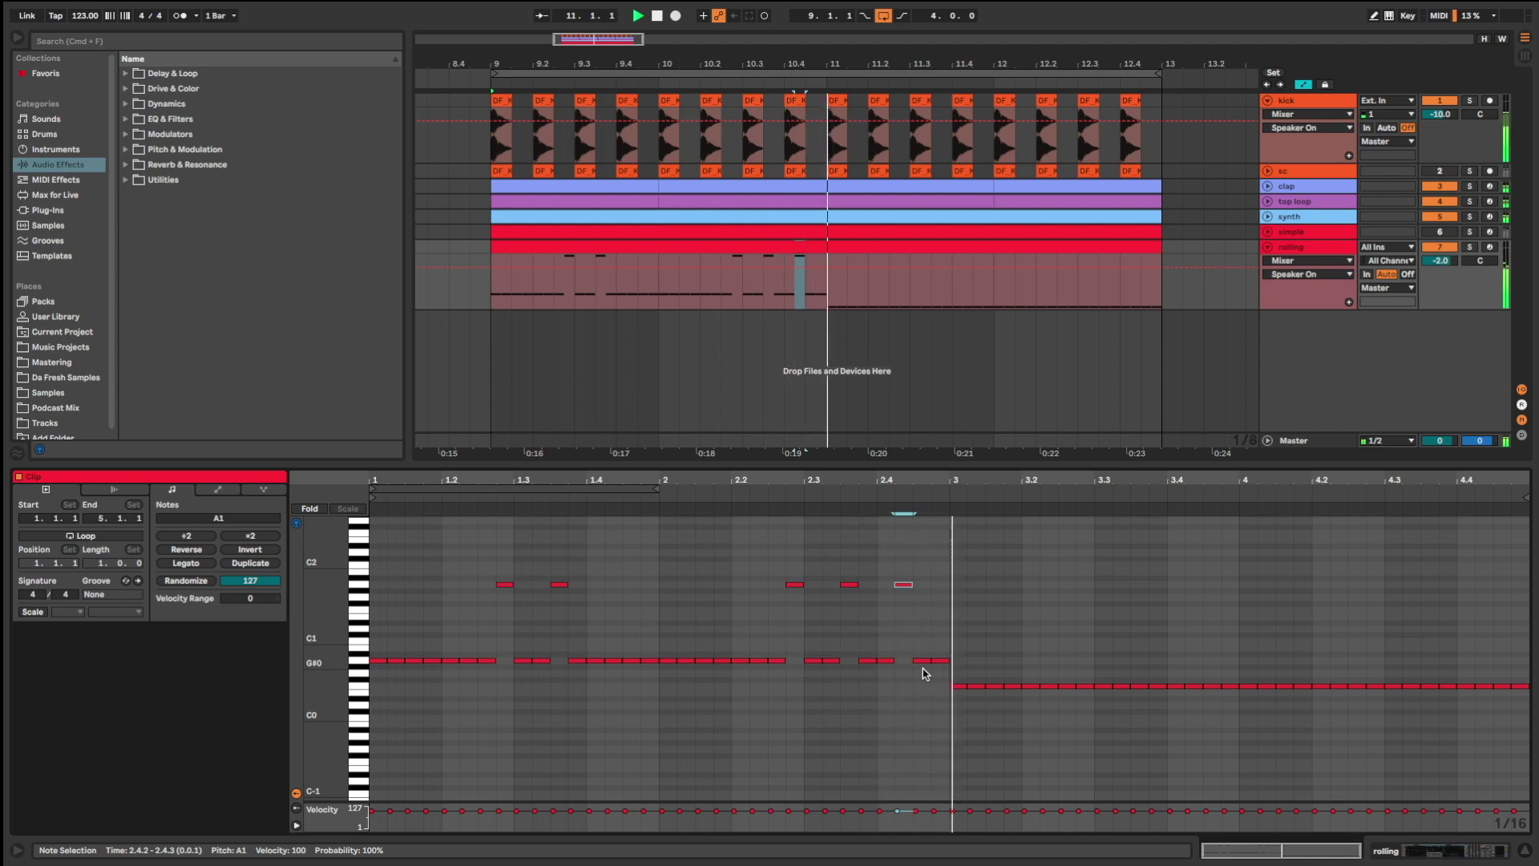
left_click(1088, 669)
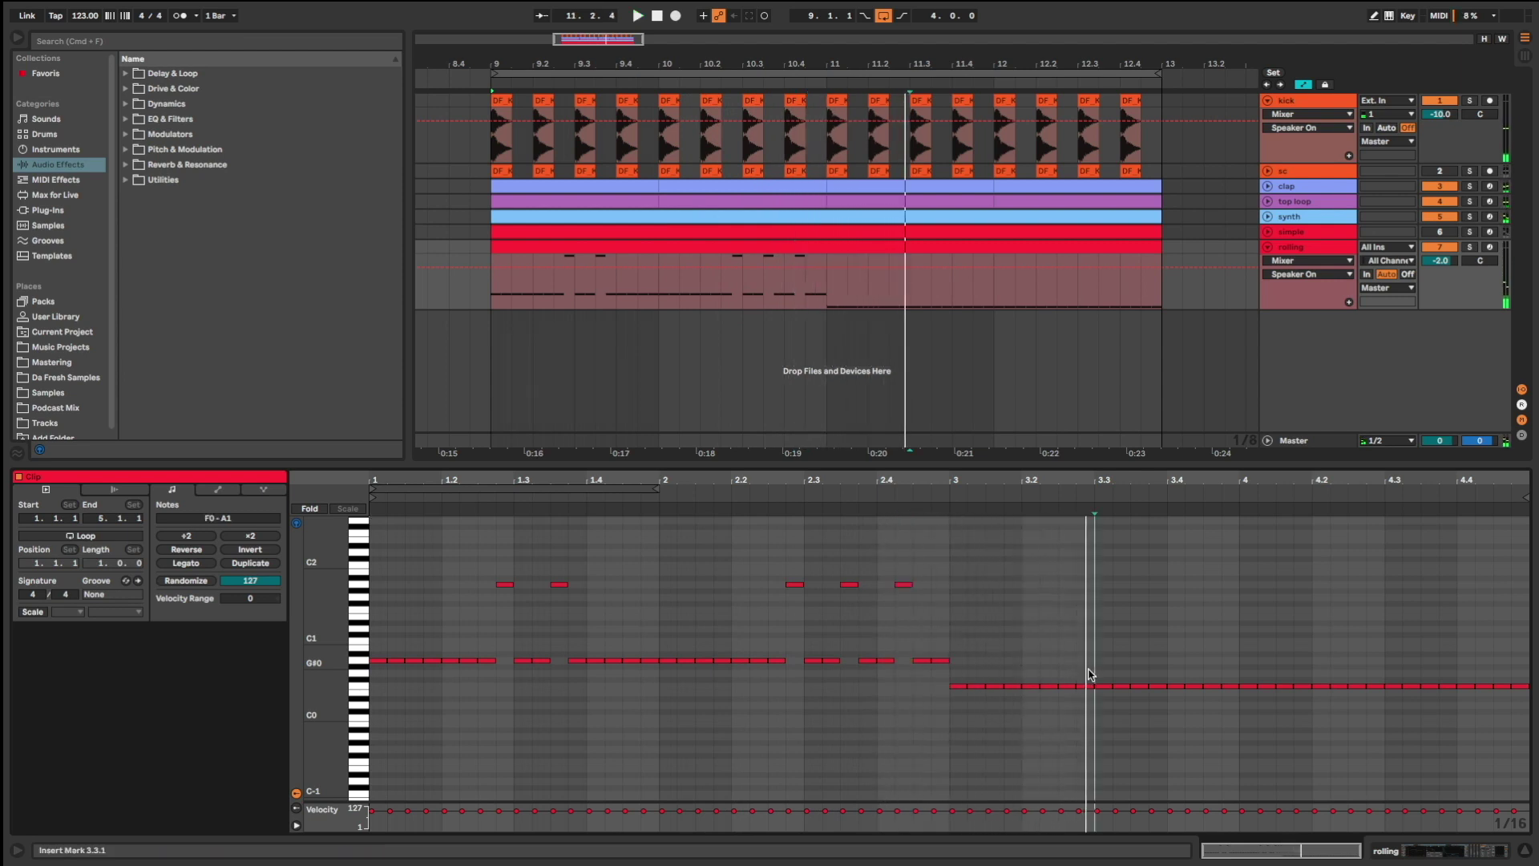
left_click_drag(1087, 687, 1087, 610)
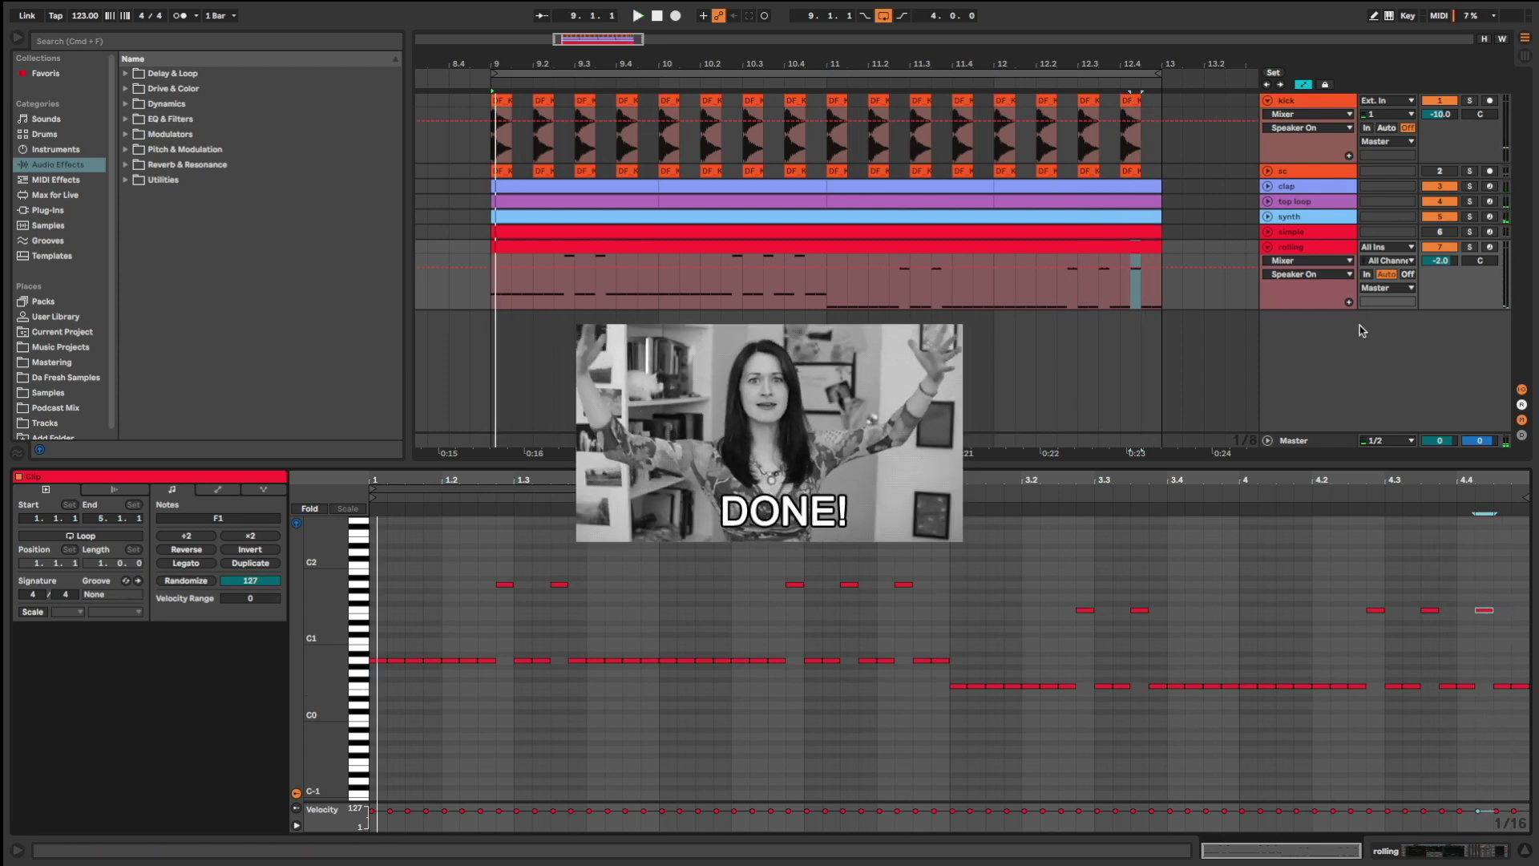
Step: Duplicate the rolling track as 'progressive' and open its clip for editing
right_click(1324, 253)
left_click(1340, 280)
type("ro")
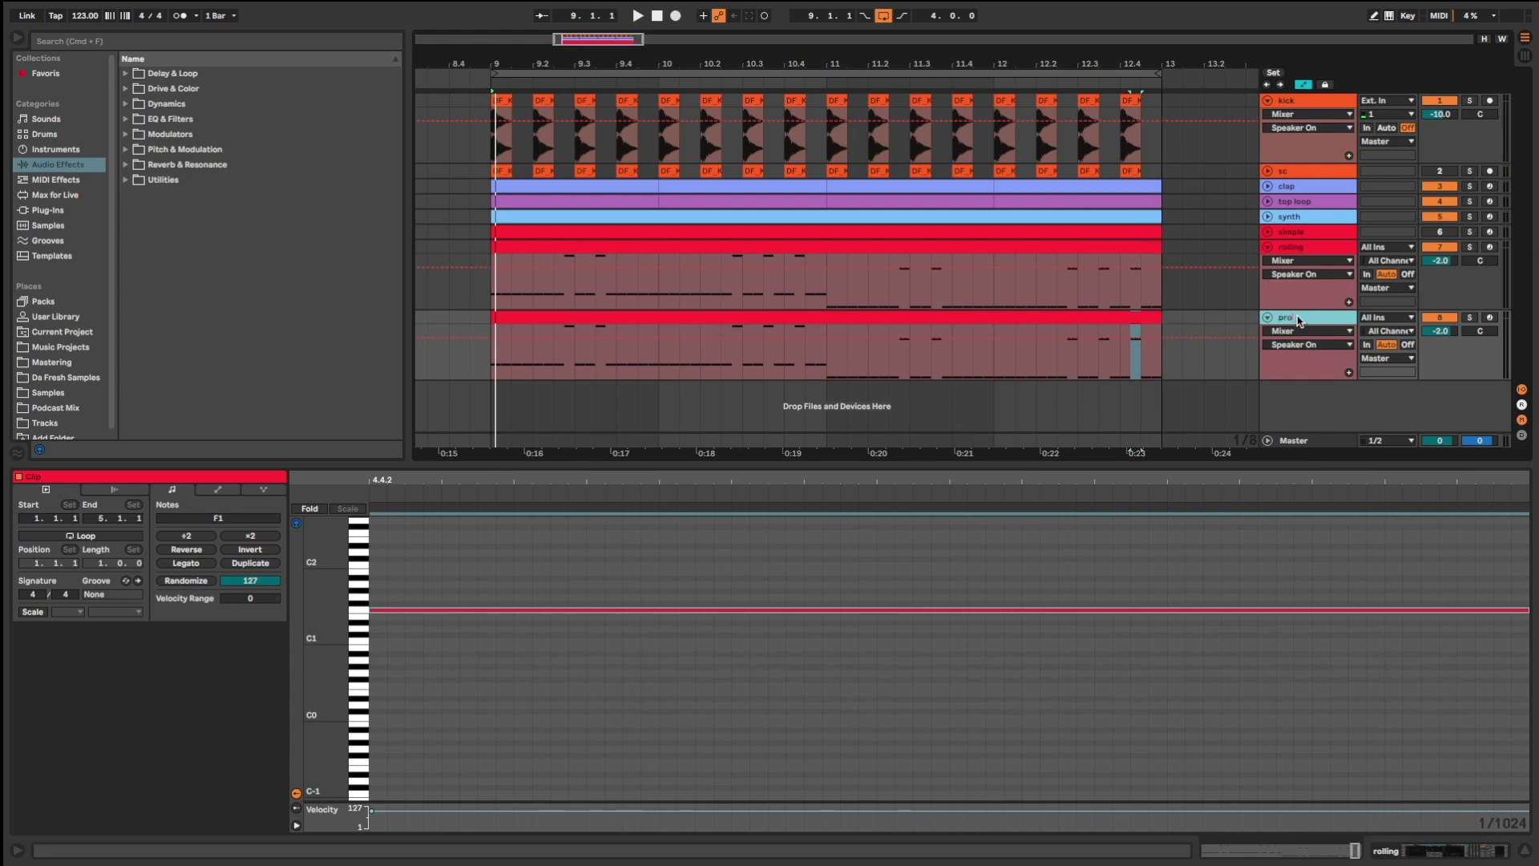
type("gressive")
key("Return")
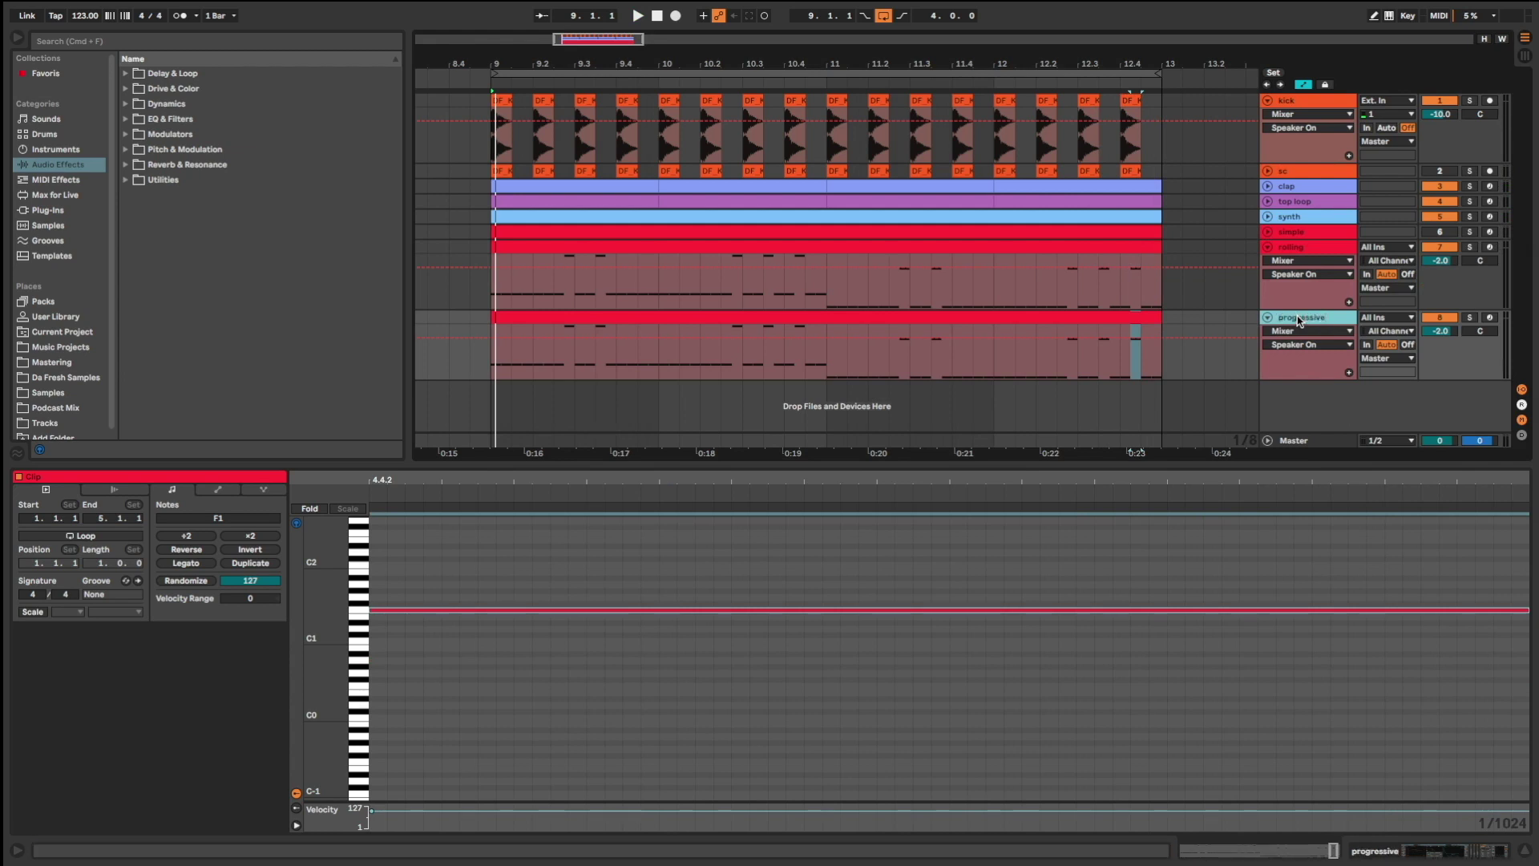
left_click(1267, 247)
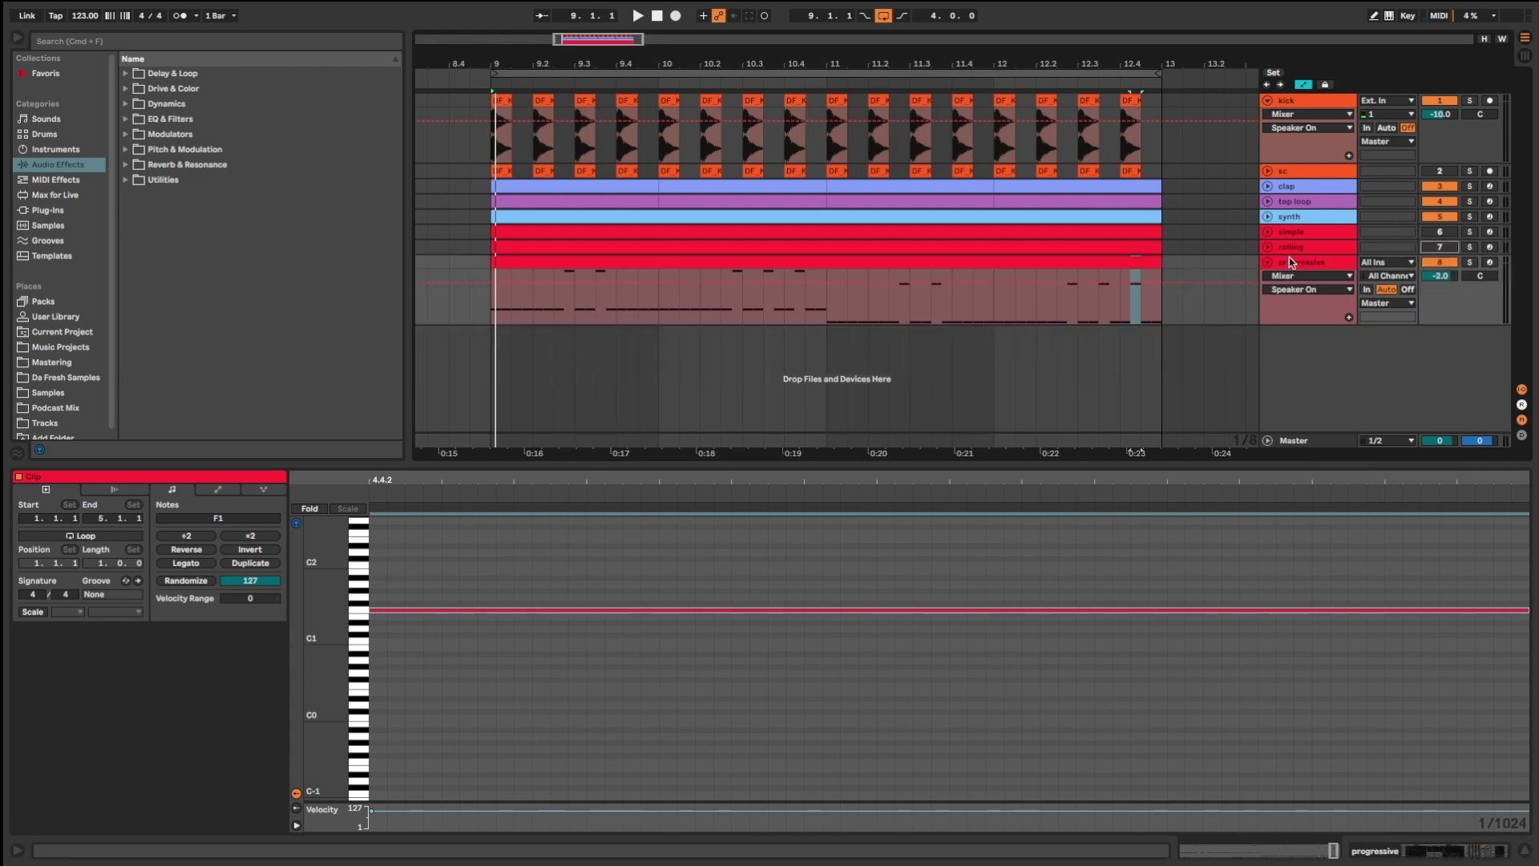
left_click(1117, 261)
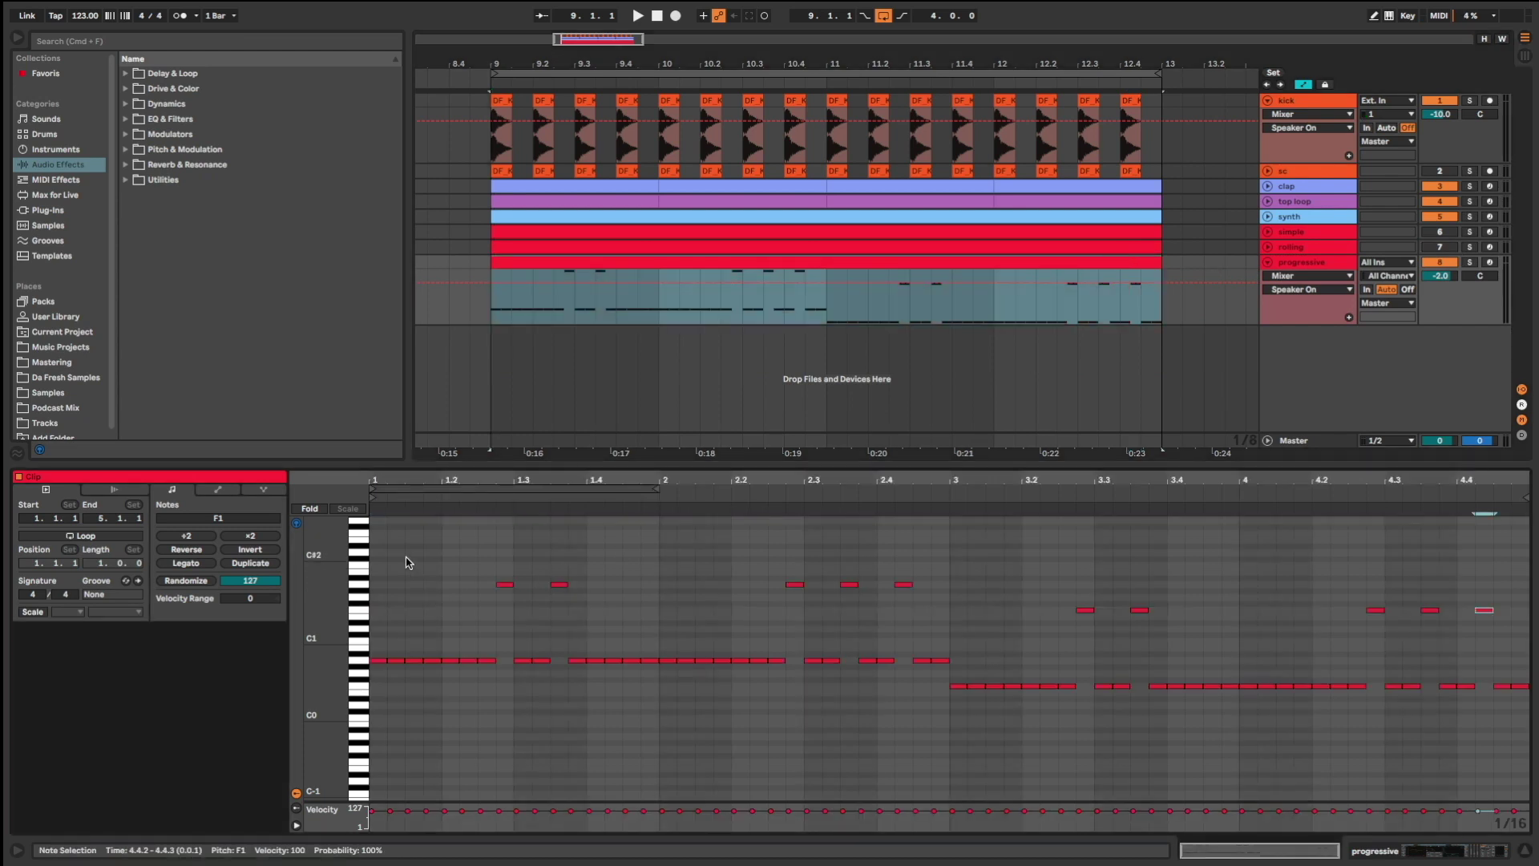
key("F9")
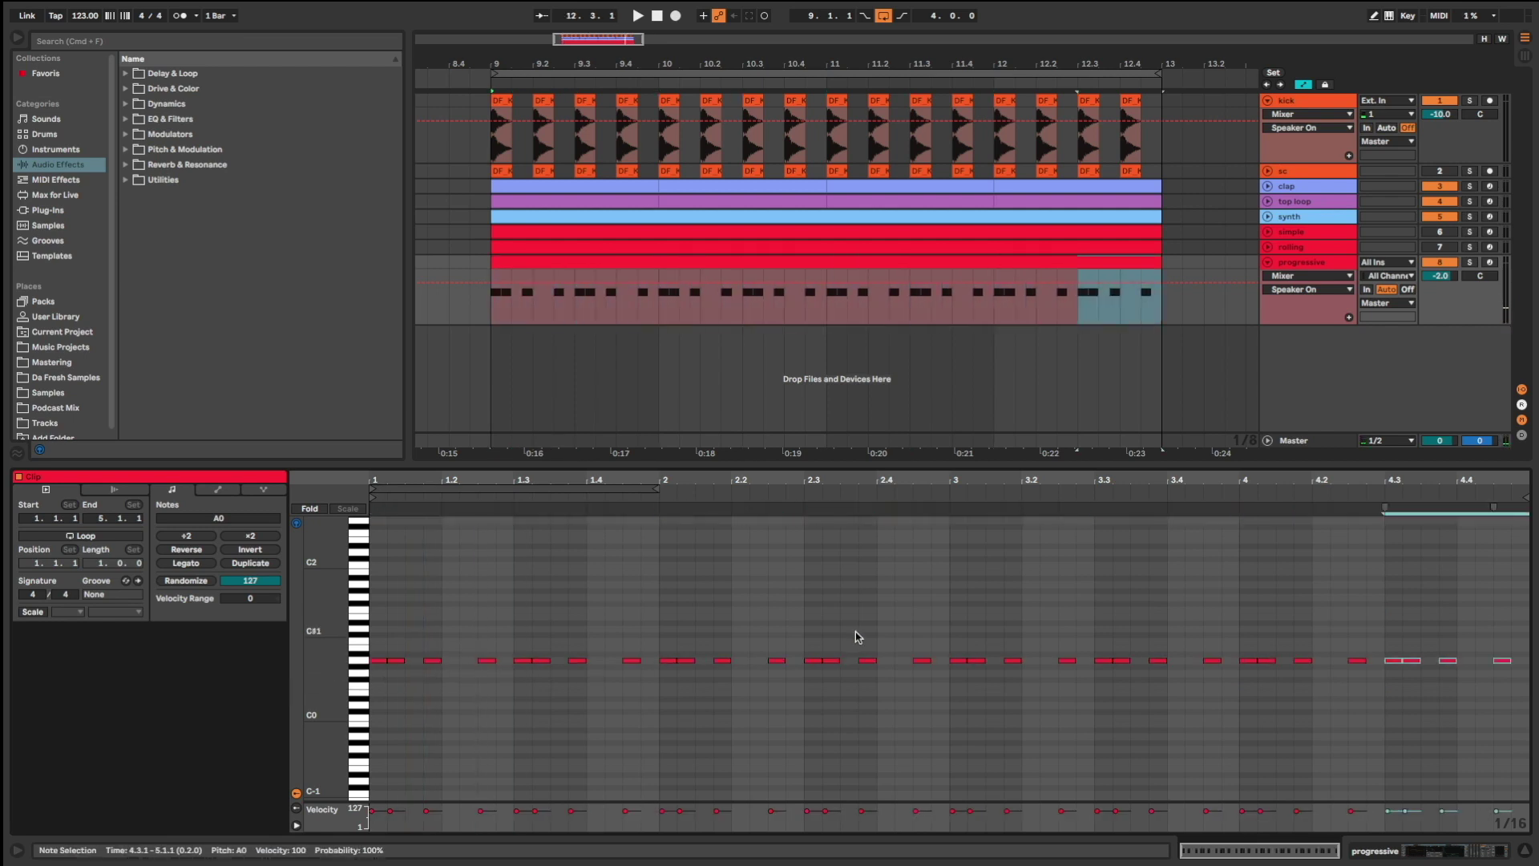
Step: Drop bars 3–4 to F0, raise the last A0 before bar 3 an octave, add F0 at 4.3.3
left_click_drag(930, 617, 1519, 673)
key("Down")
key("Down")
key("Down")
key("Down")
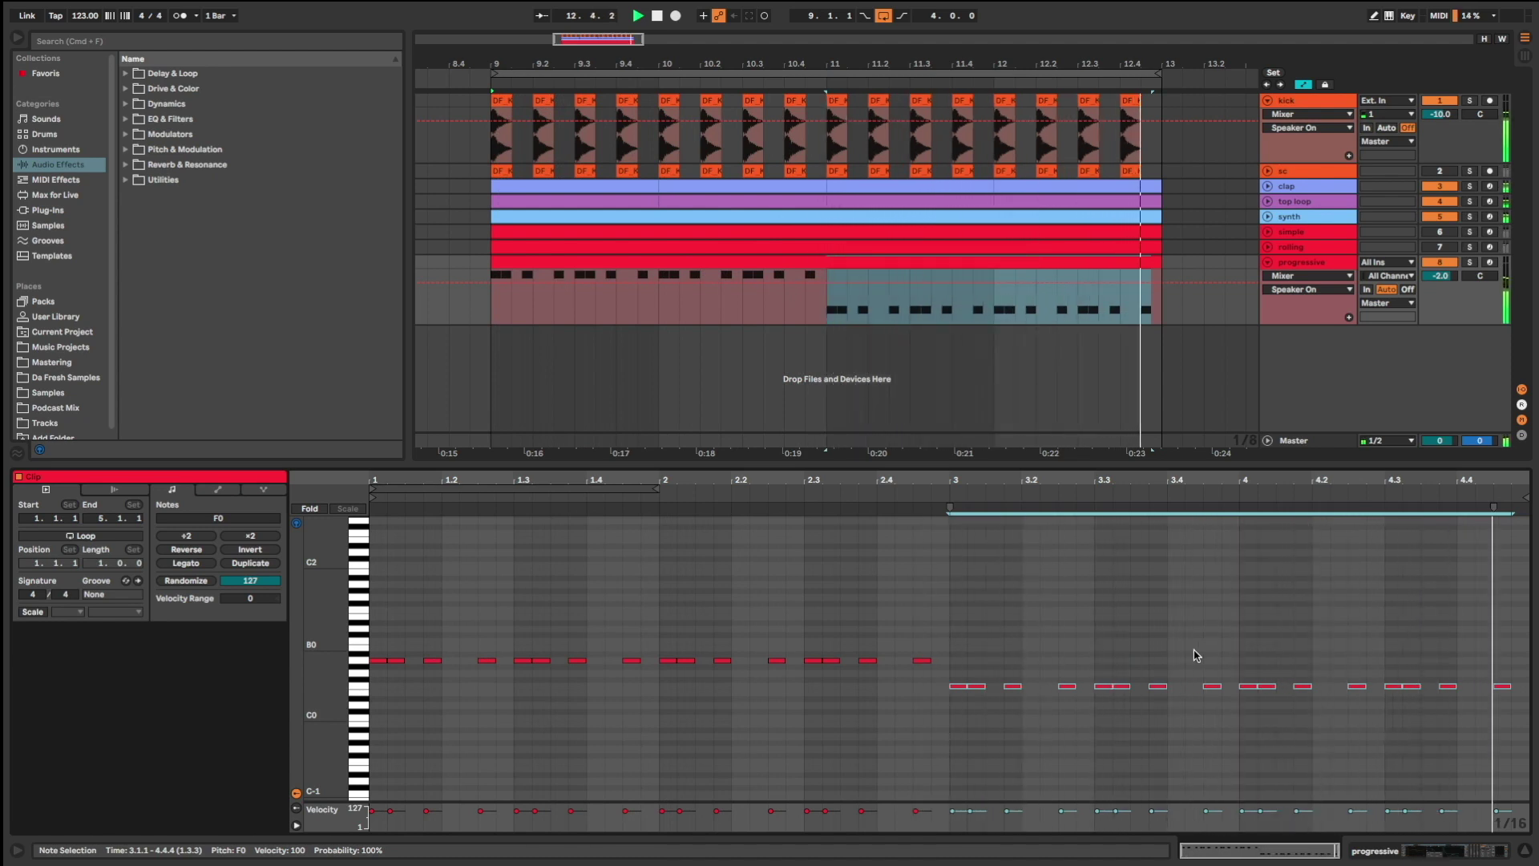
left_click(1025, 649)
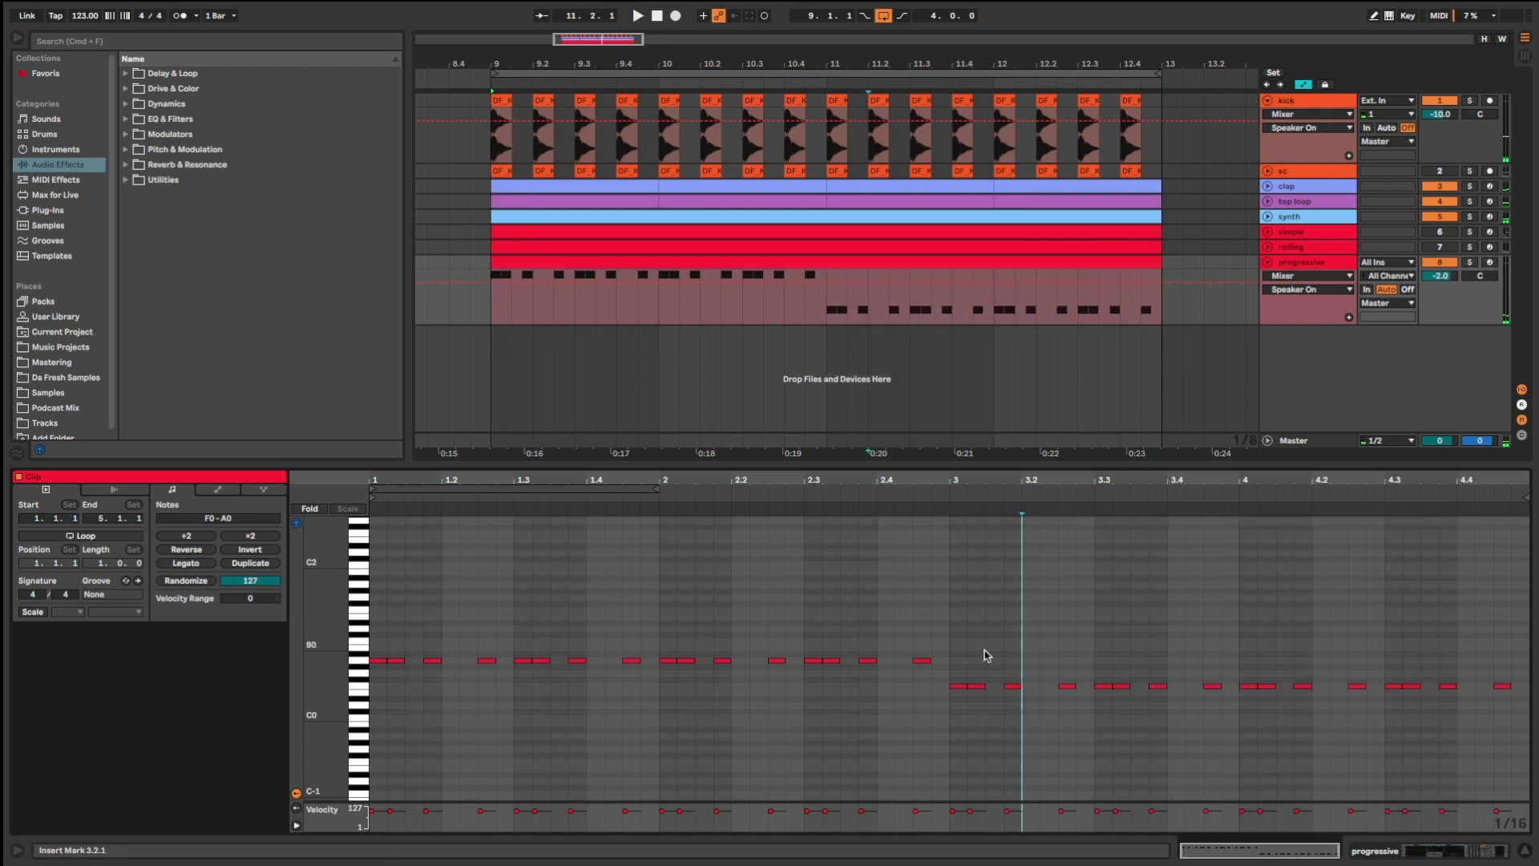
left_click(922, 659)
key("shift+Up")
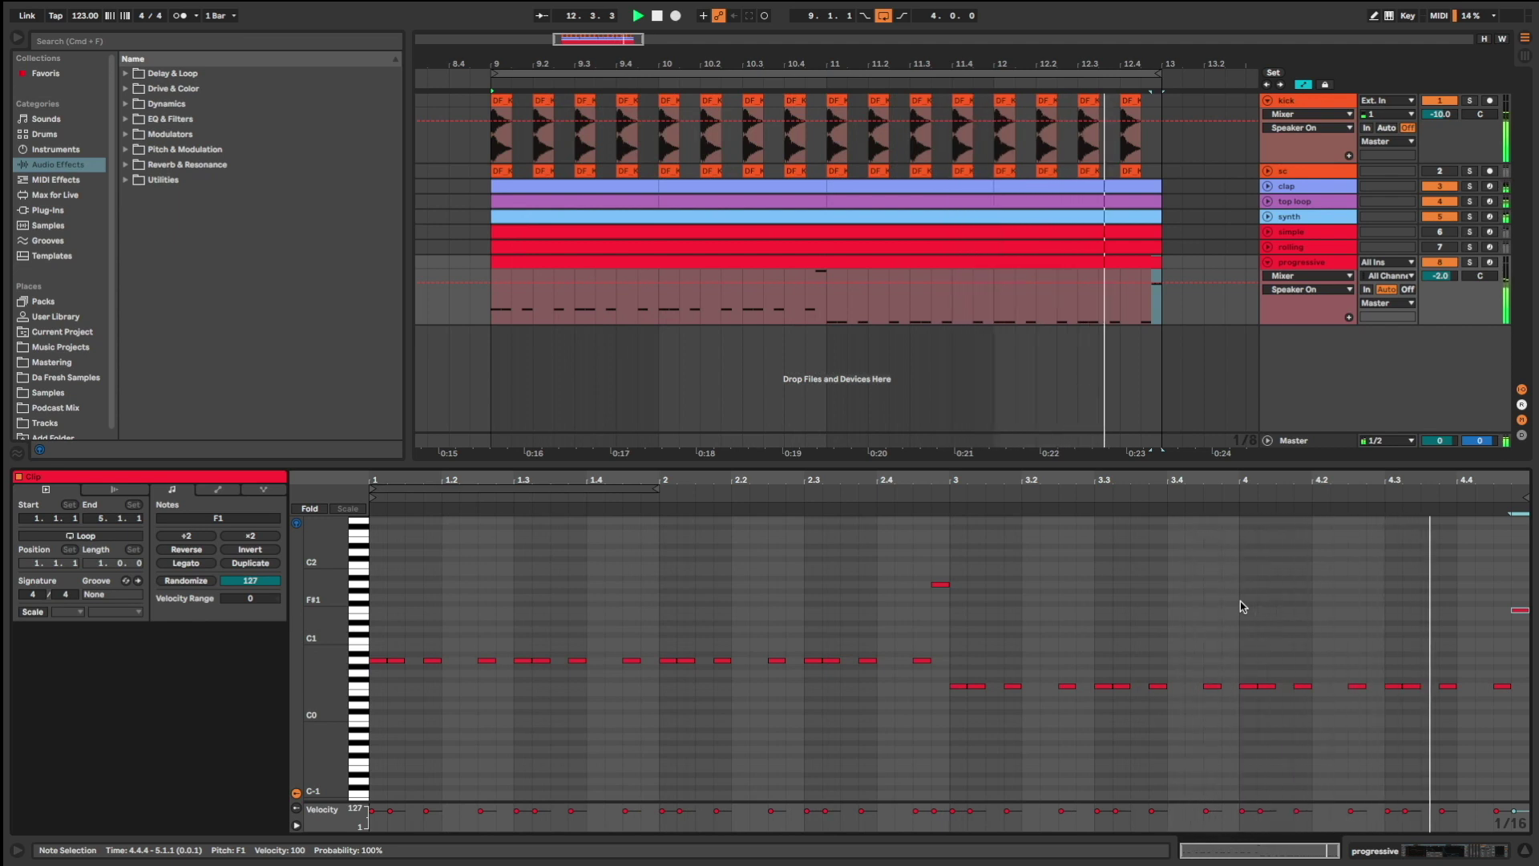
double_click(1430, 686)
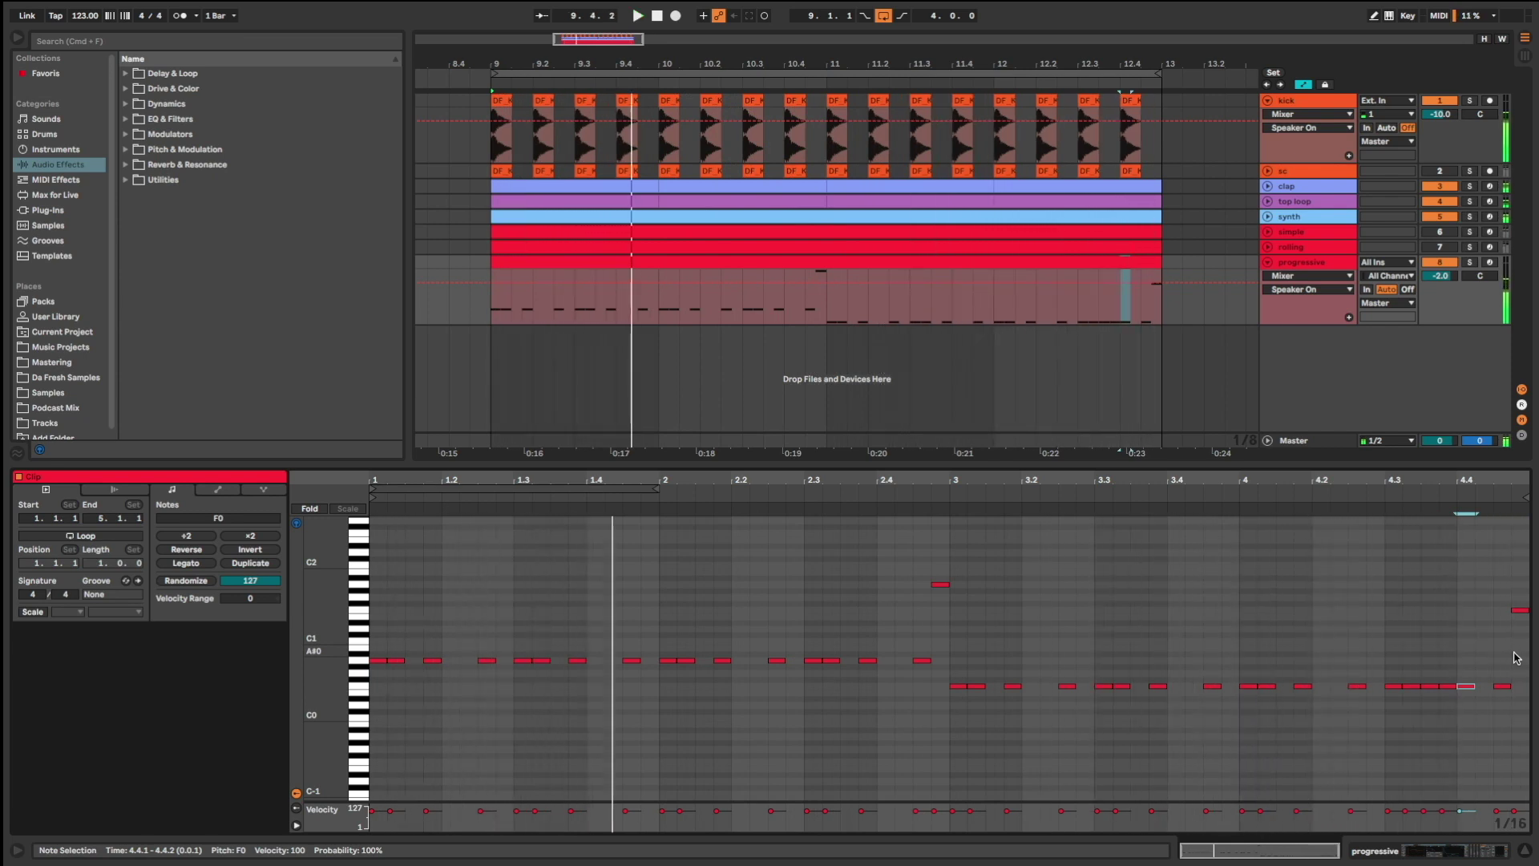
Step: Duplicate the progressive track as funky, clear all its notes, and start playback
right_click(1312, 263)
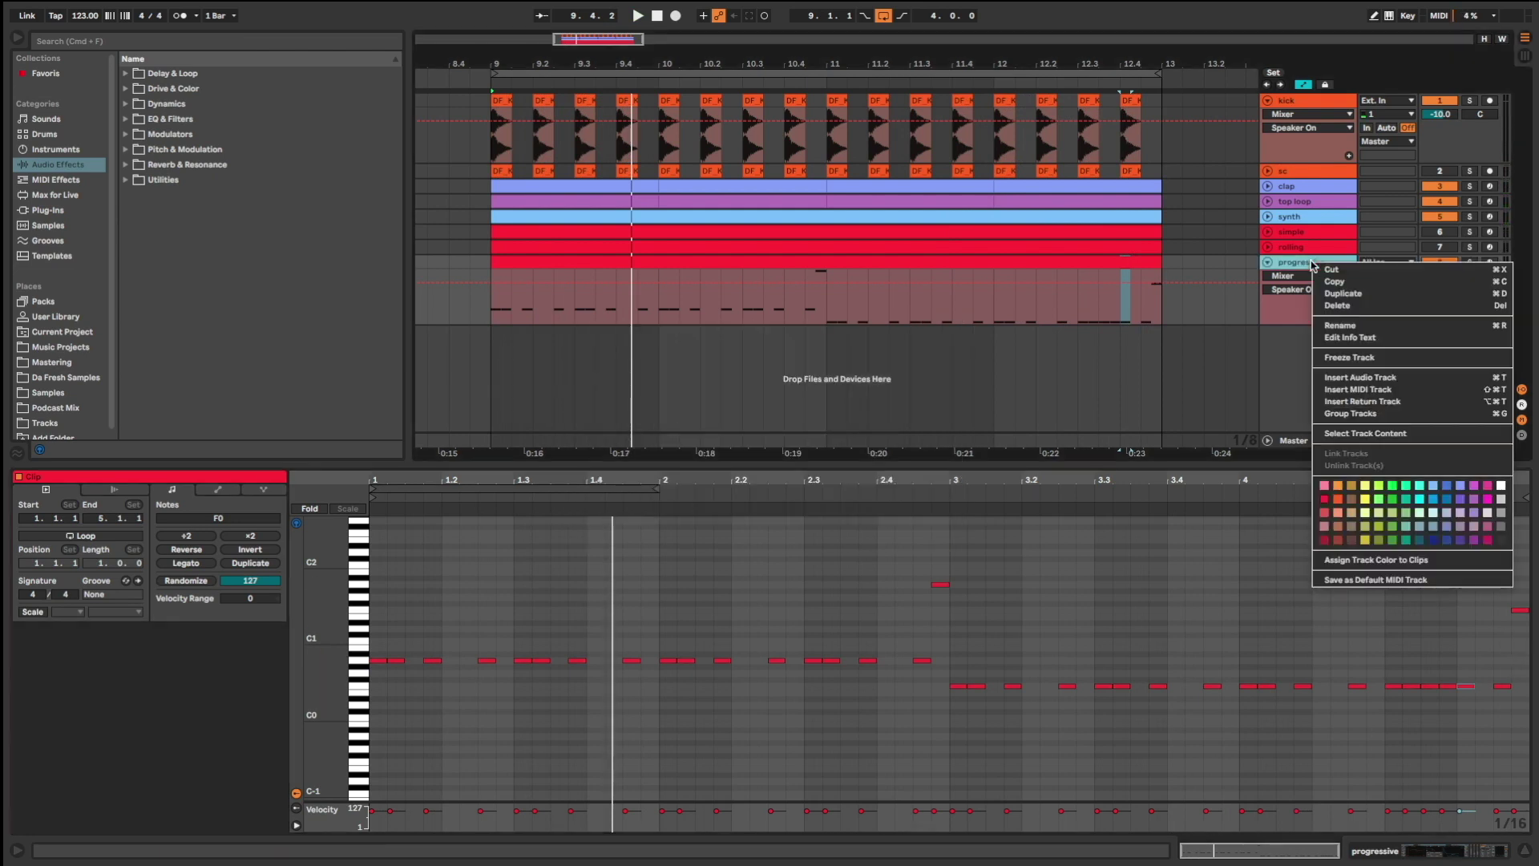
left_click(1354, 294)
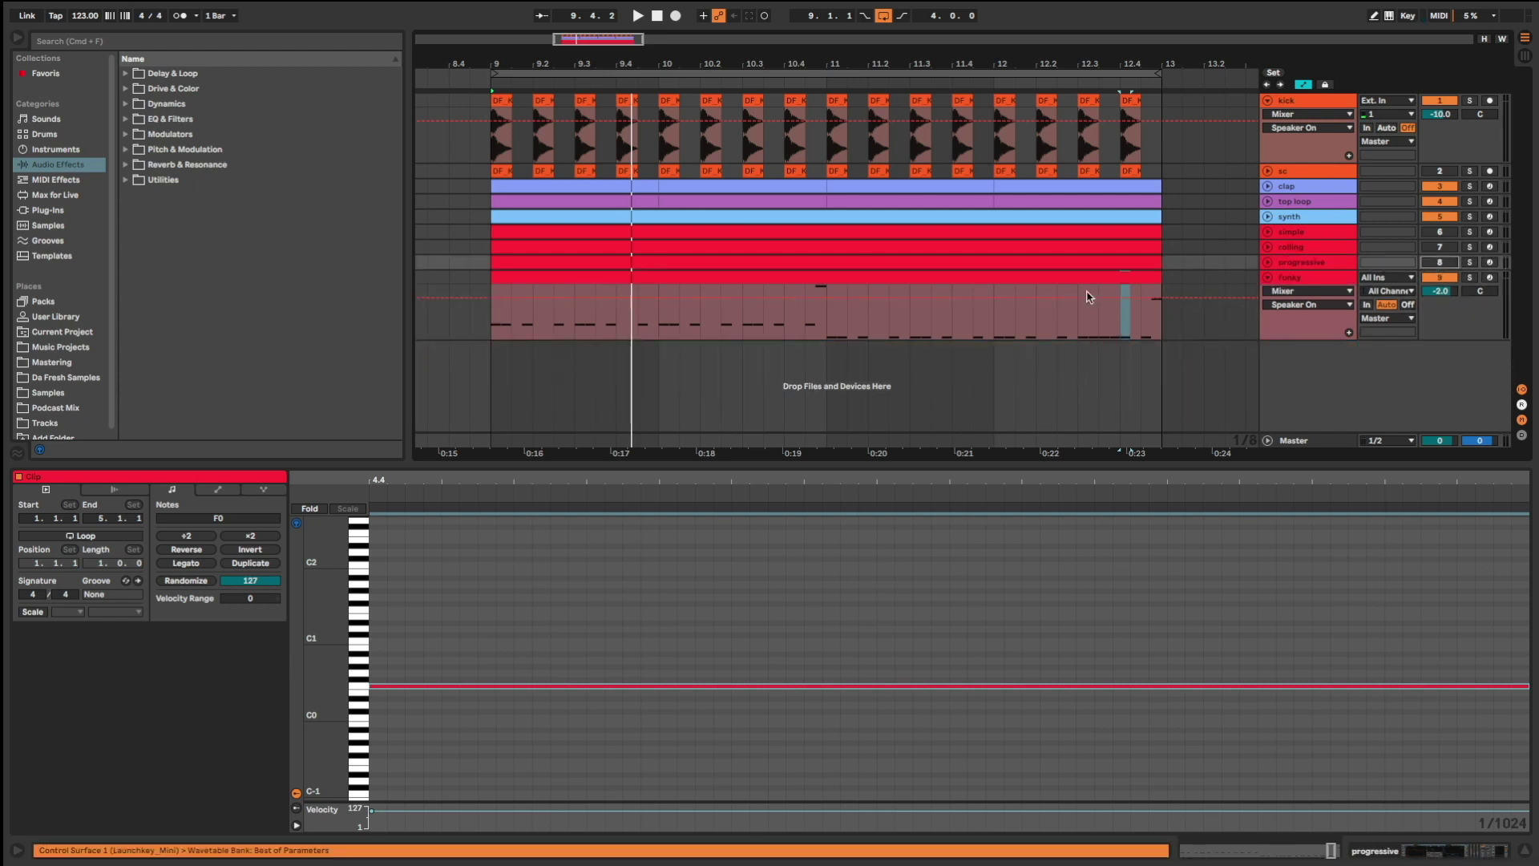
left_click(1091, 279)
left_click_drag(425, 532, 1450, 763)
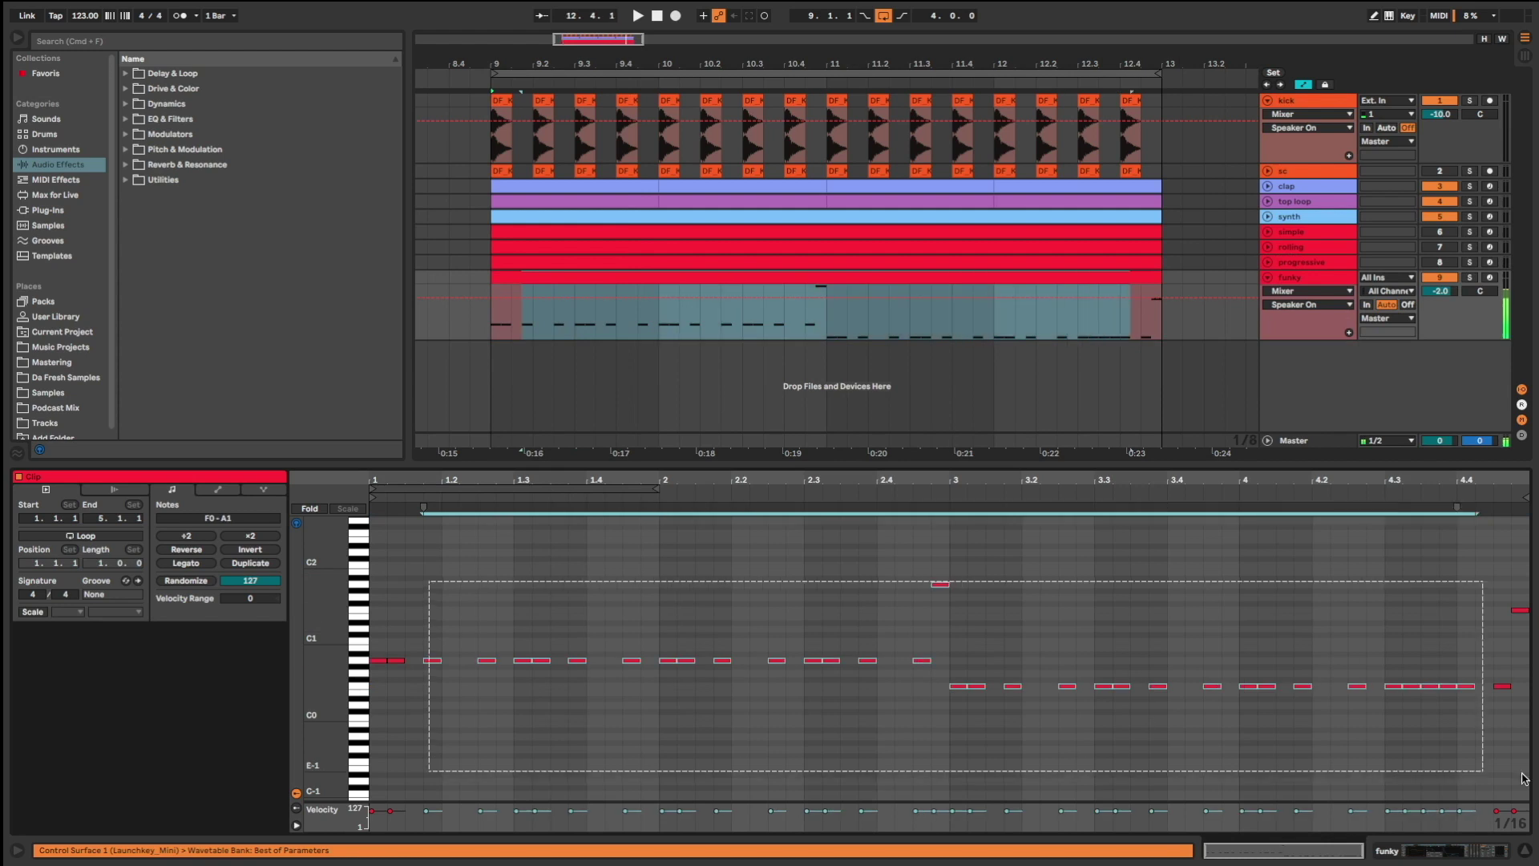
key("Delete")
key("space")
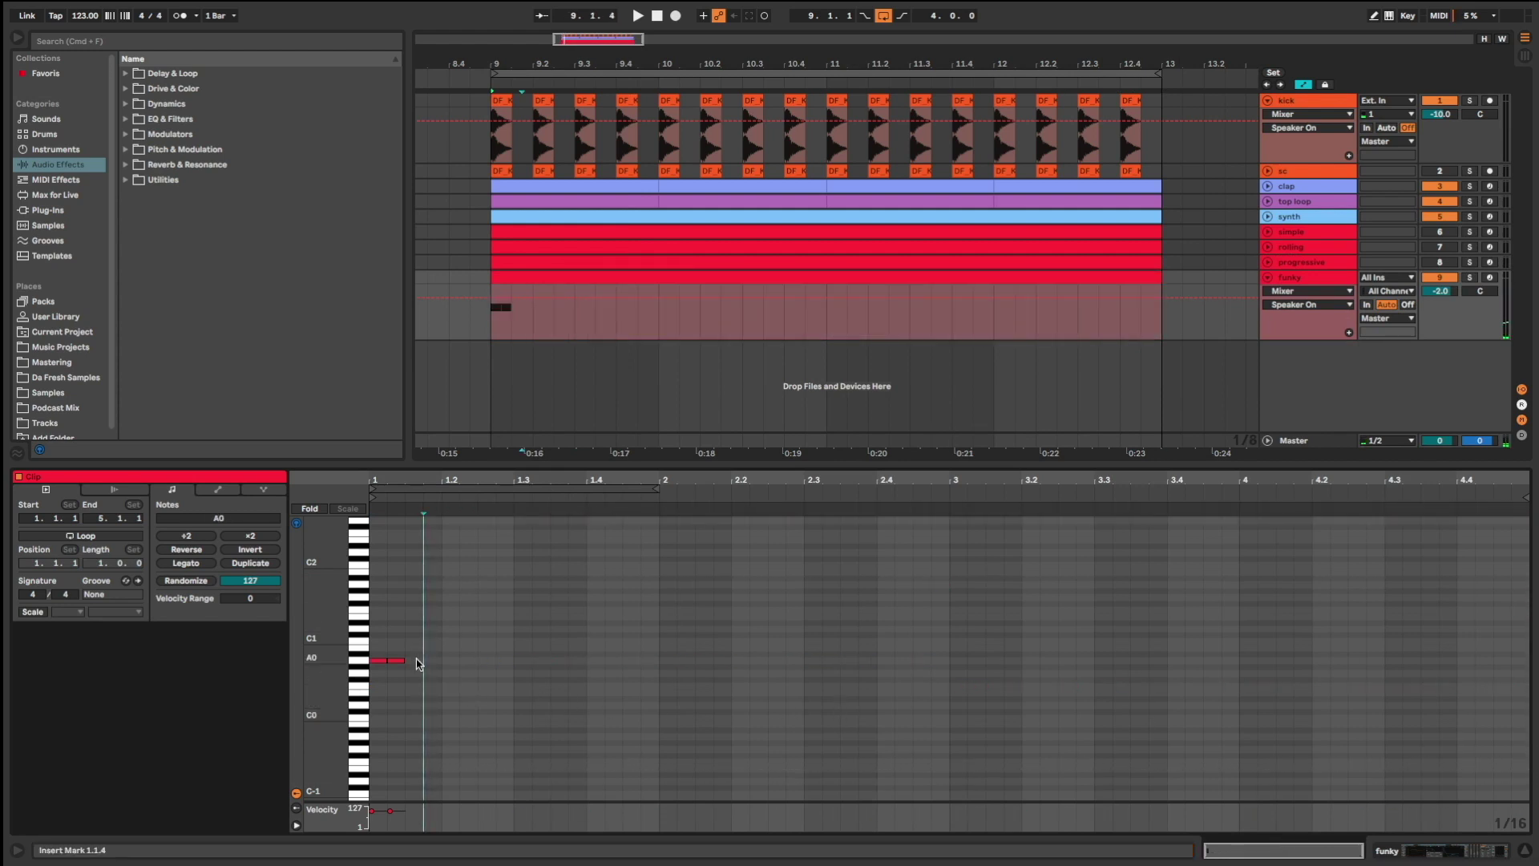
Step: Write A0 hits at 1.1 and 1.2.3, repeat them into bar 2, lower bars 3–4 to F0
left_click_drag(471, 643, 385, 675)
key("super+d")
key("Right")
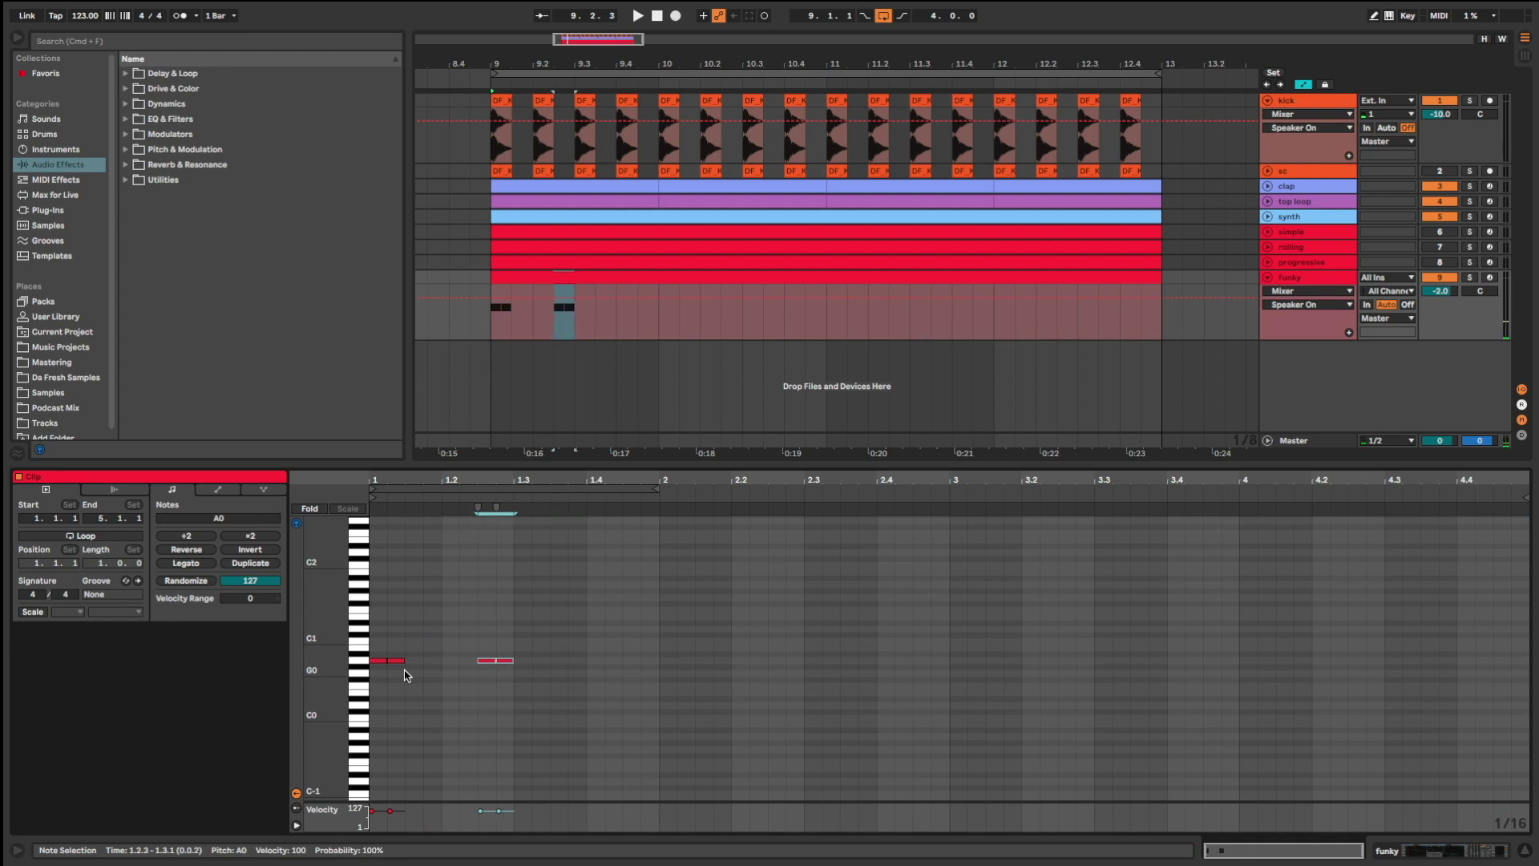
left_click_drag(656, 628, 371, 695)
key("super+d")
key("super+d")
key("super+d")
left_click_drag(936, 592, 1447, 731)
key("Down")
key("Down")
key("Down")
key("Down")
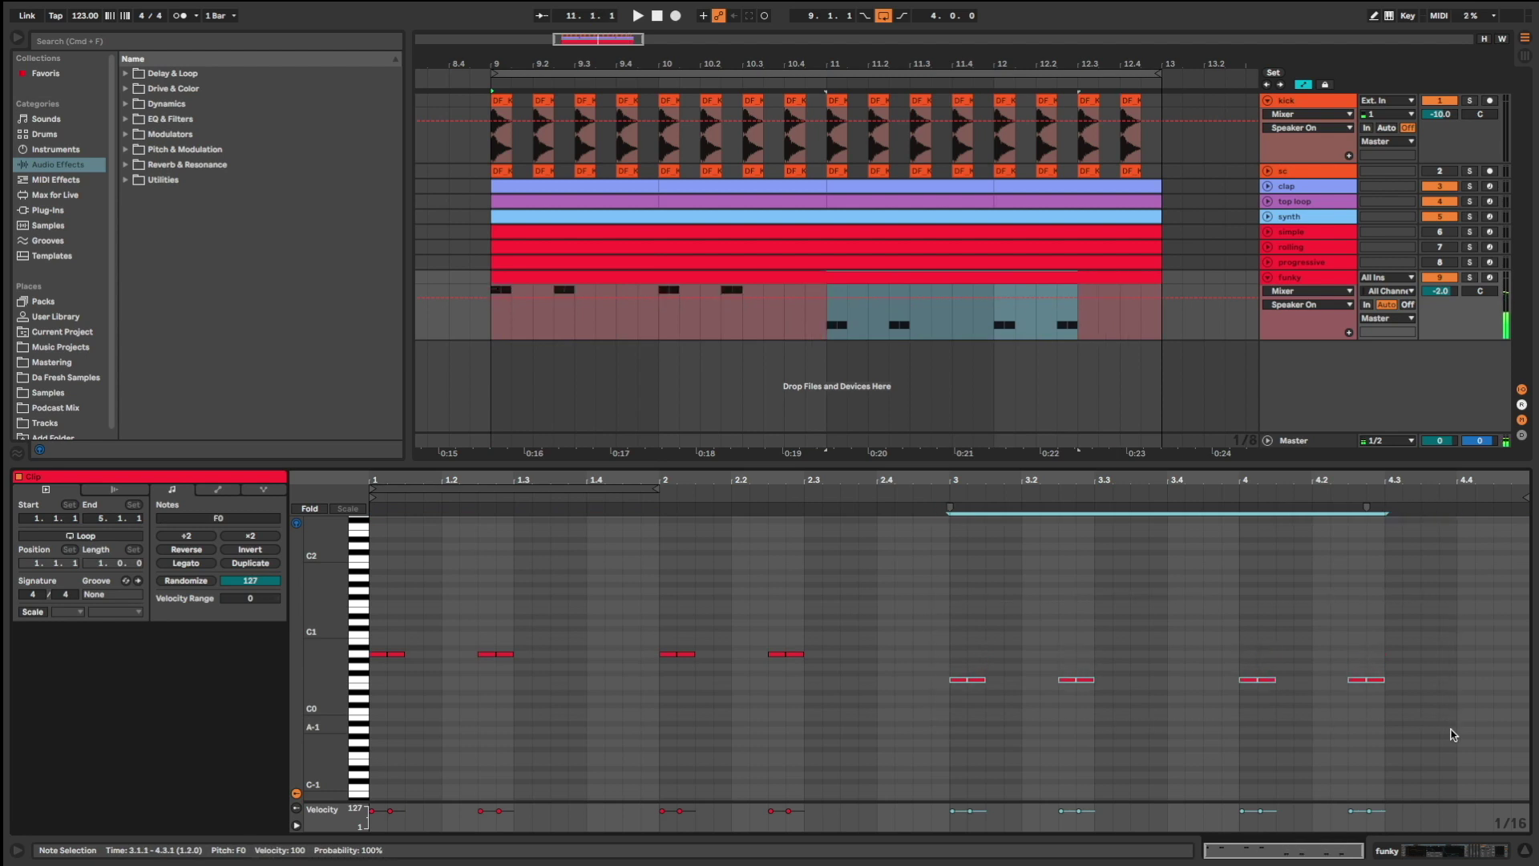
key("space")
Step: Add an A0 from 2.4 into bar 3, plus F0 notes at 4.3.2 and 4.4 to the clip end
left_click(884, 656)
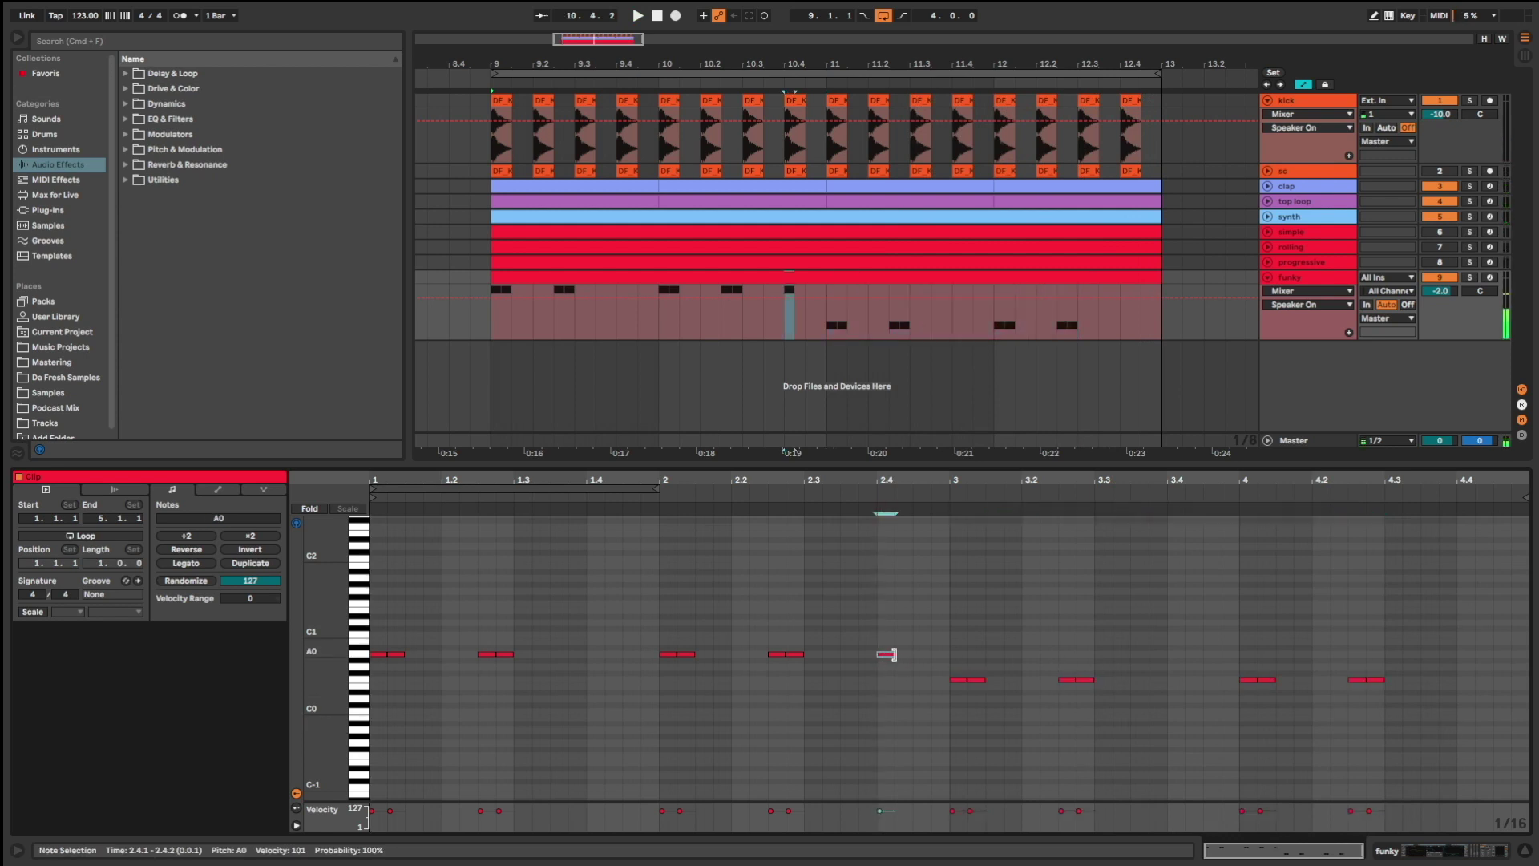
double_click(889, 654)
double_click(1464, 680)
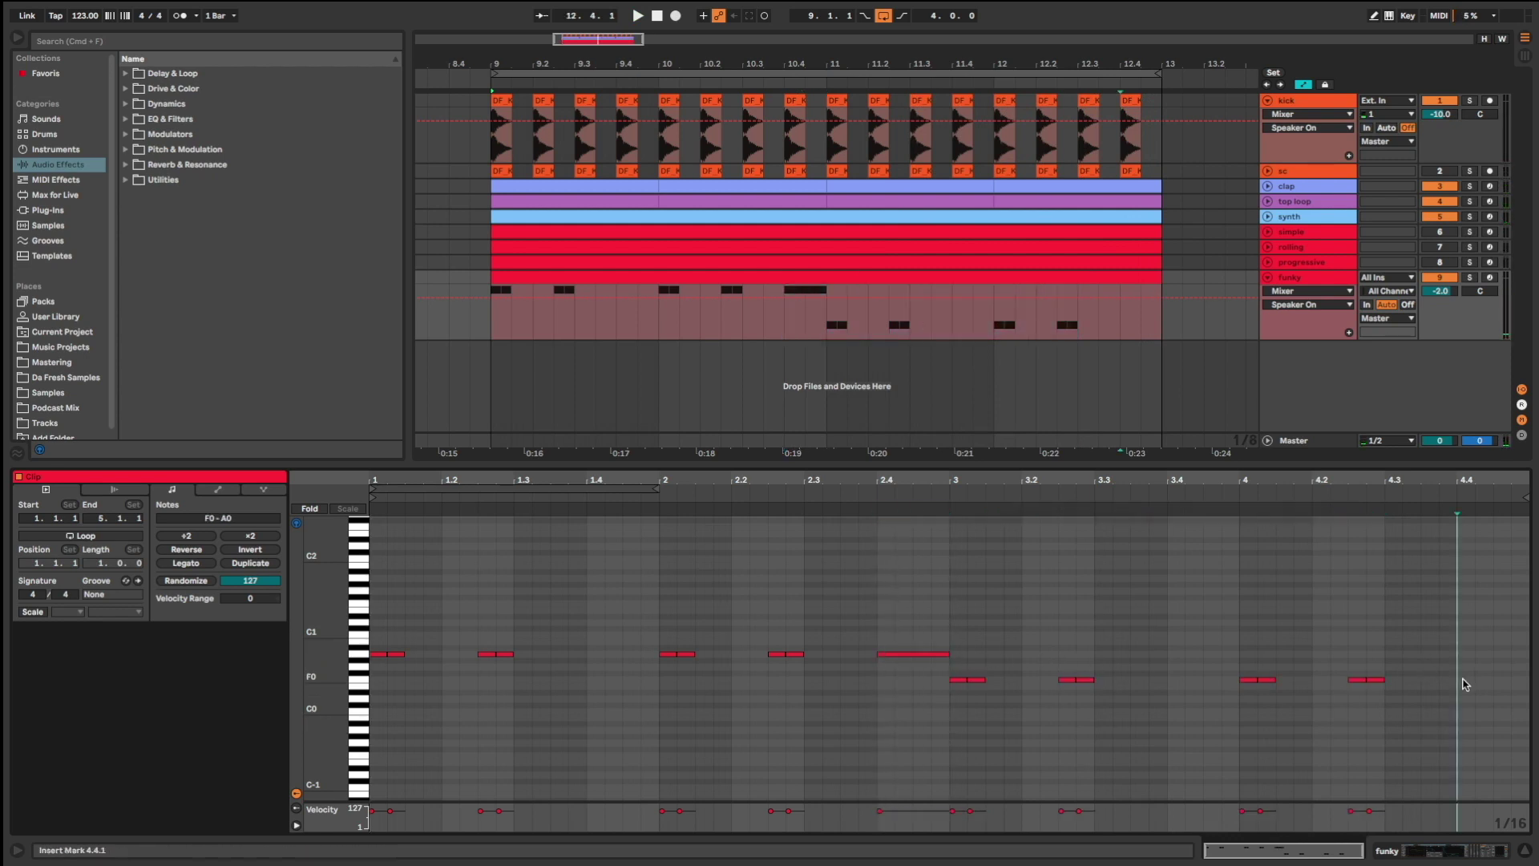
left_click_drag(1471, 680, 1515, 678)
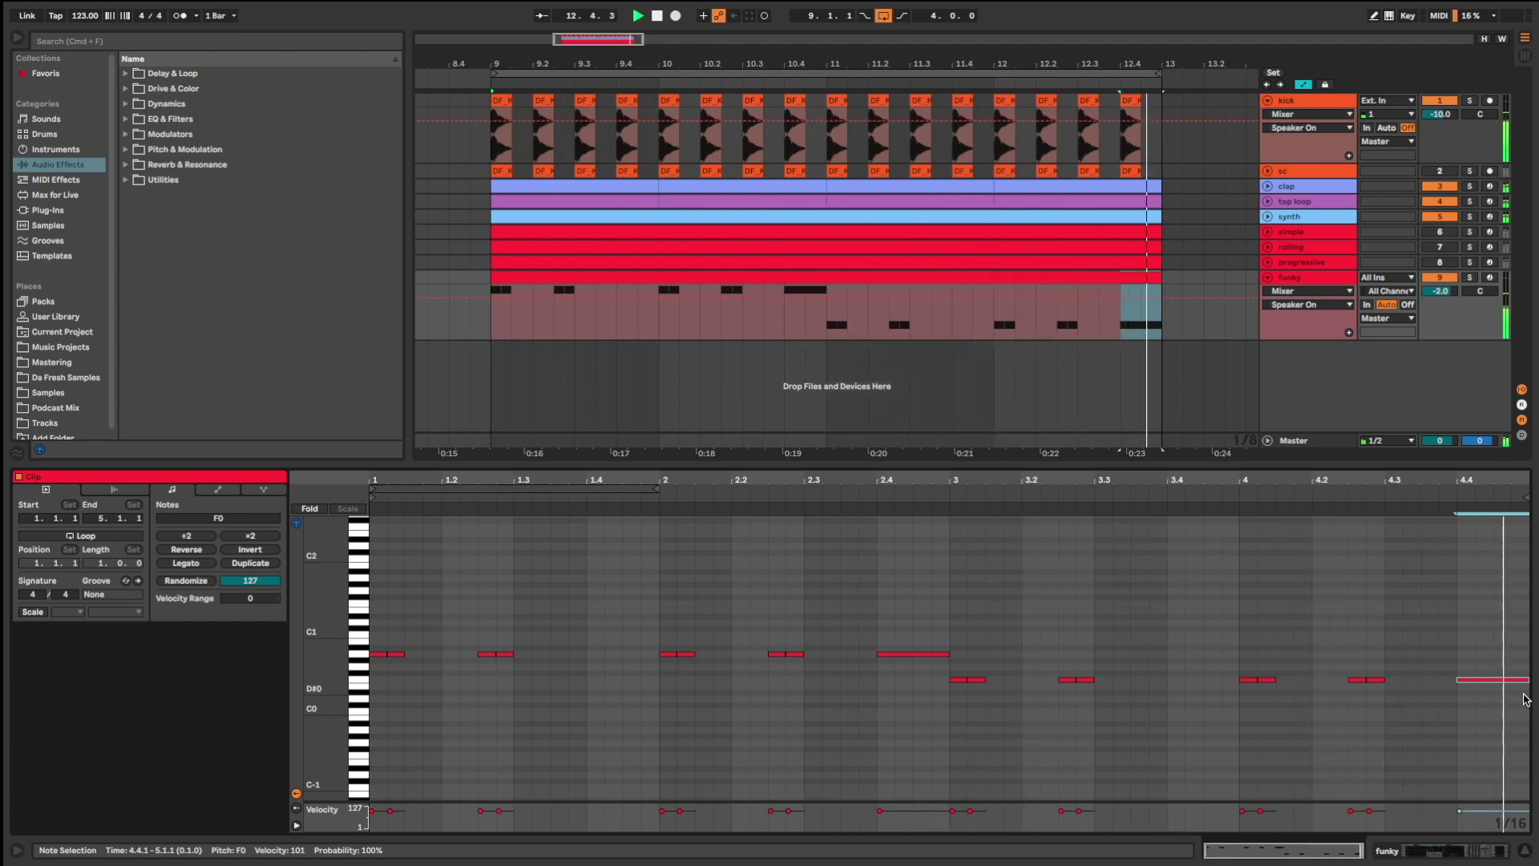
double_click(1411, 680)
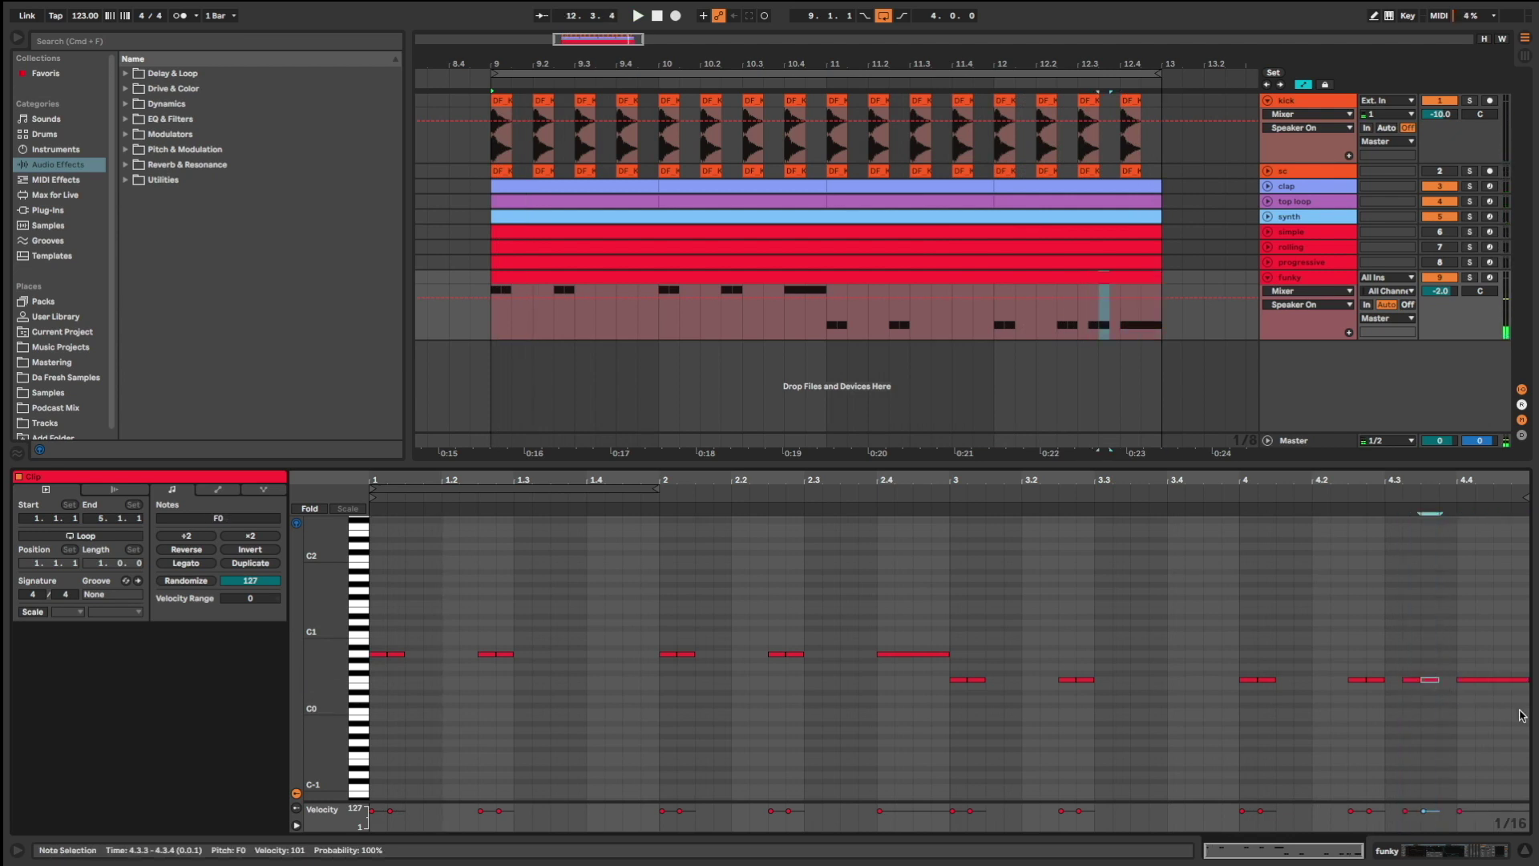
key("space")
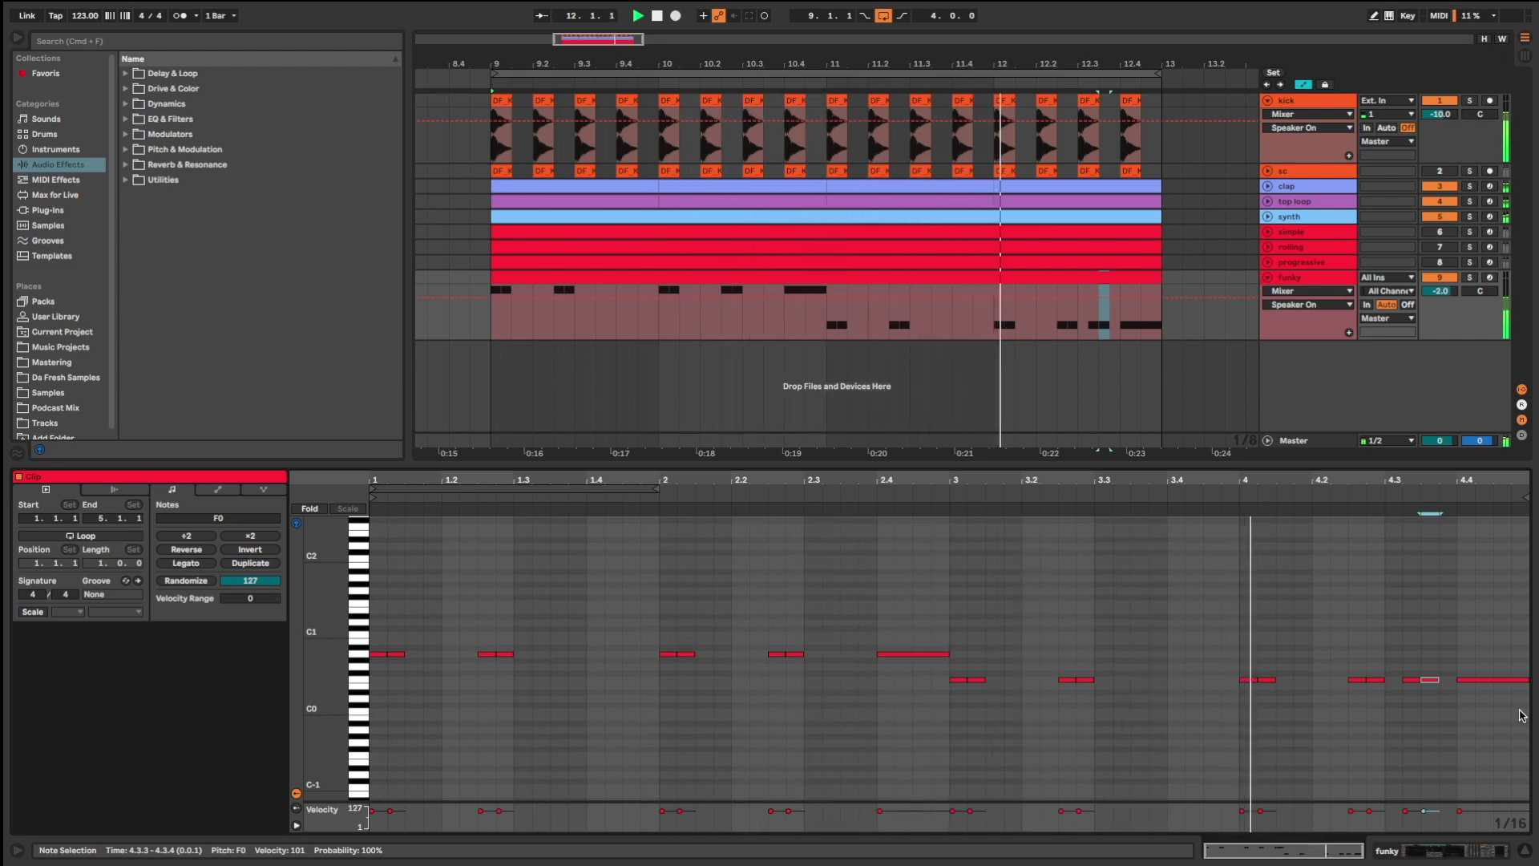
right_click(1331, 277)
Step: Duplicate the funky track as 'long' and delete every note in its clip
left_click(1362, 308)
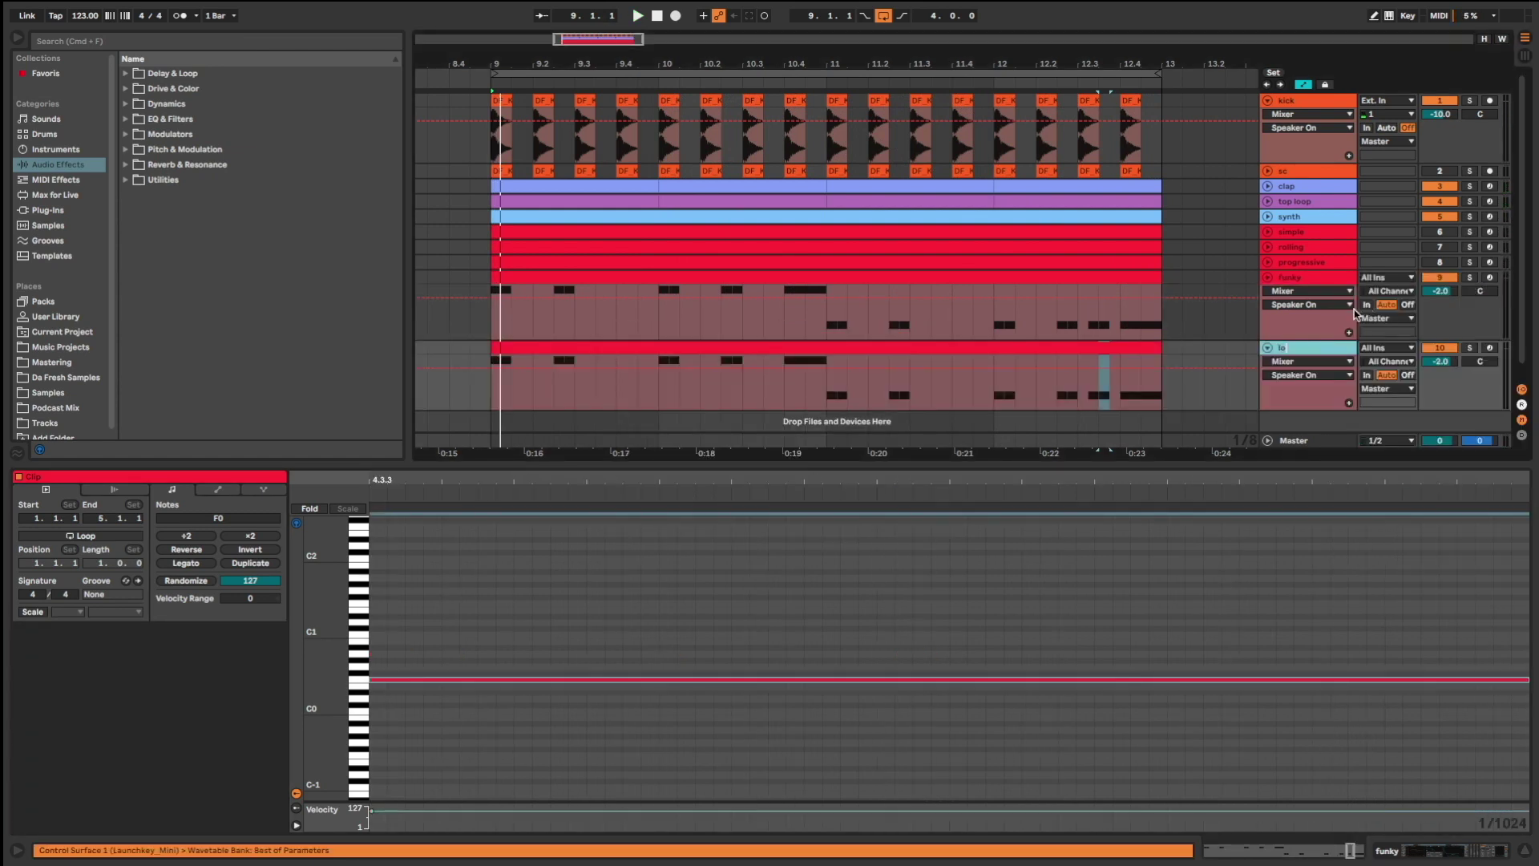
left_click(1268, 278)
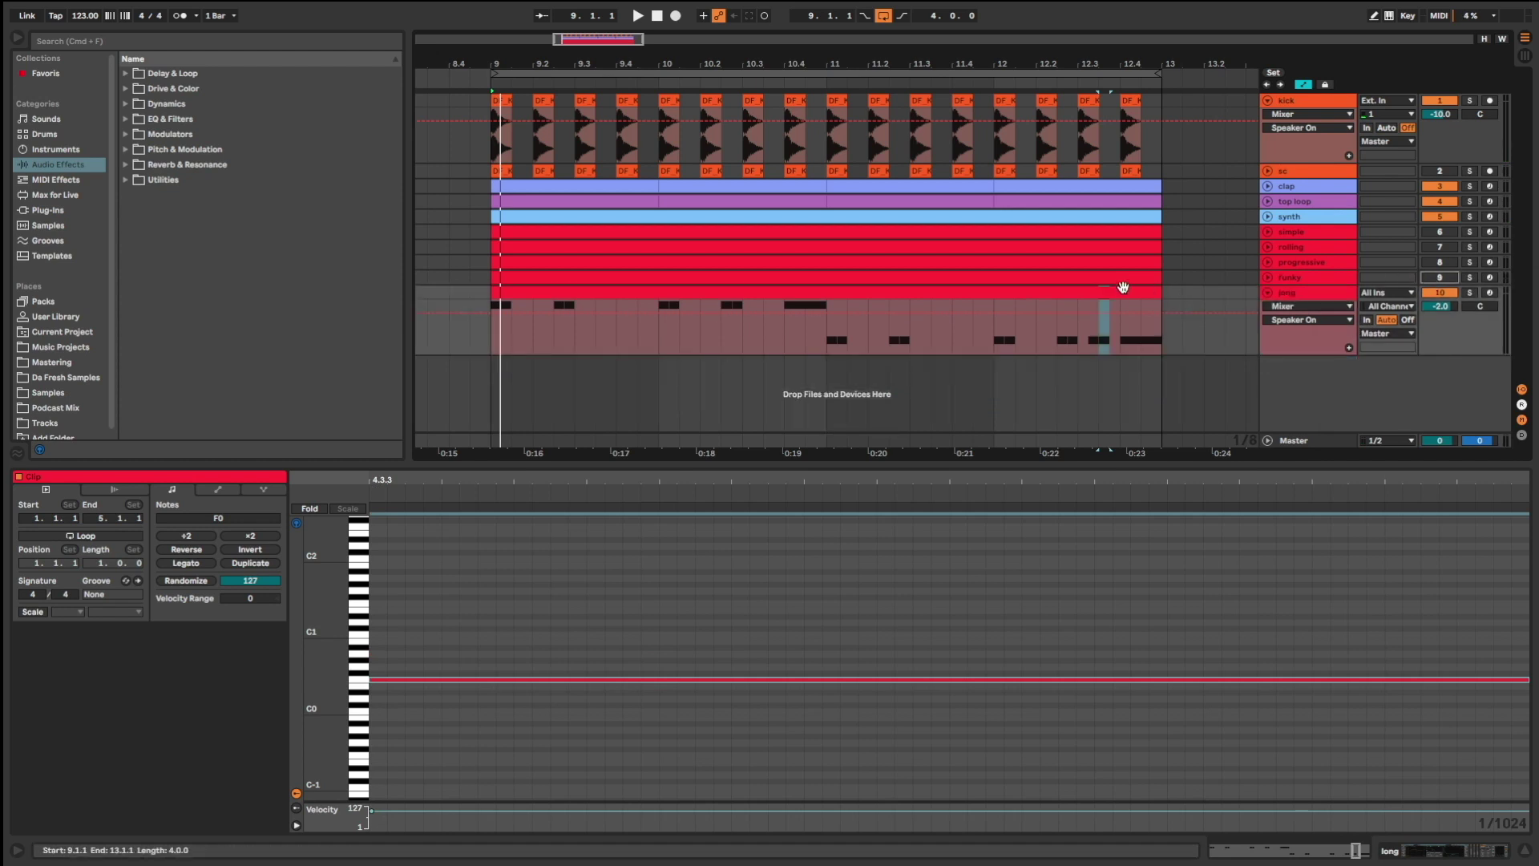
left_click(1123, 289)
left_click_drag(382, 607, 1507, 744)
key("Delete")
Step: Raise the long Wavetable's amp envelope to 3.62 s decay and 0.0 dB sustain
left_click(1317, 295)
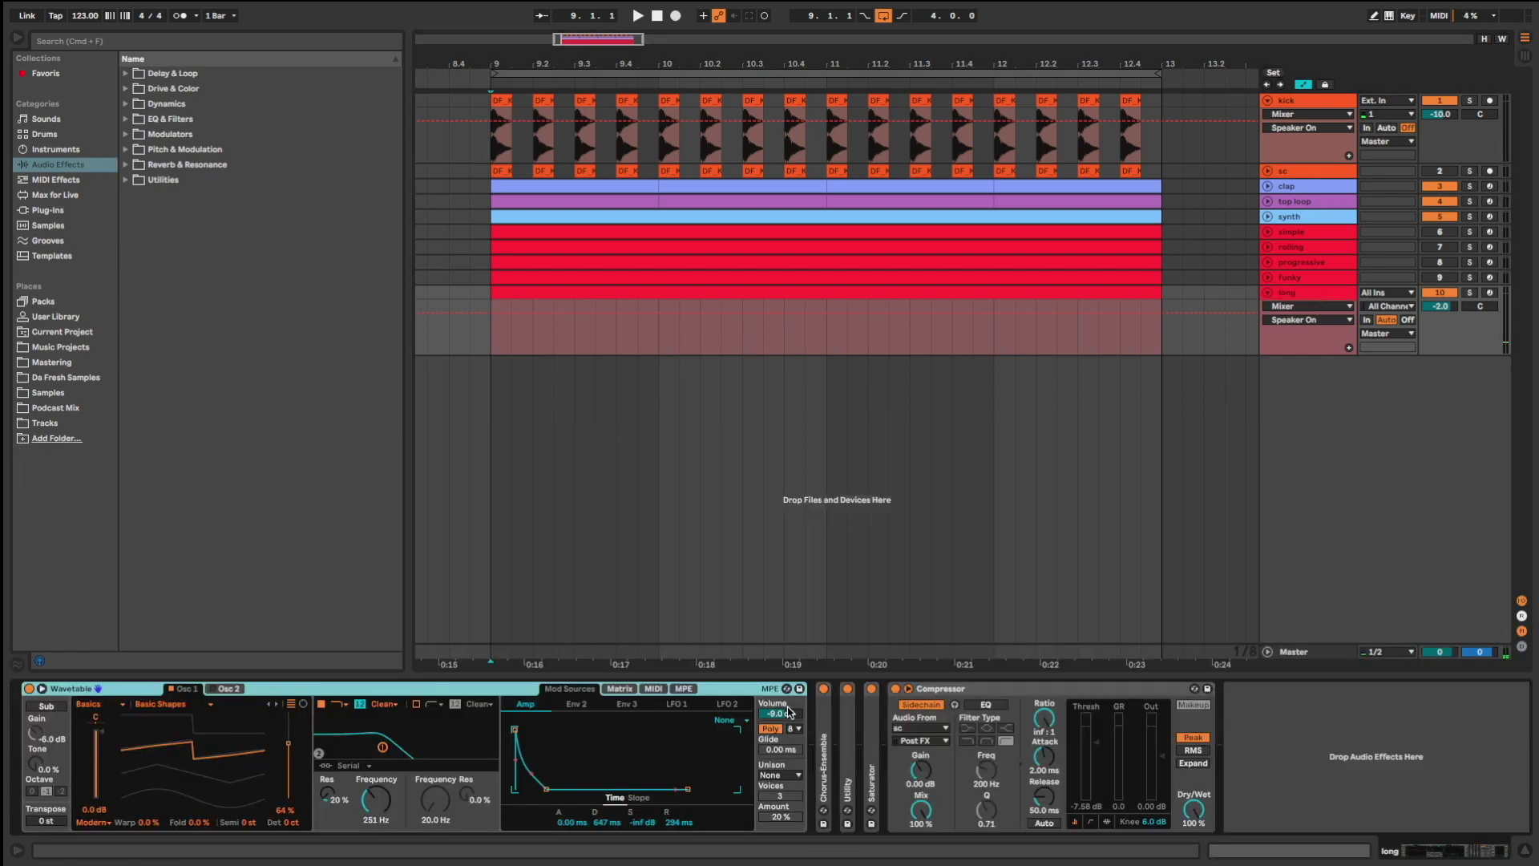
left_click_drag(542, 789, 555, 766)
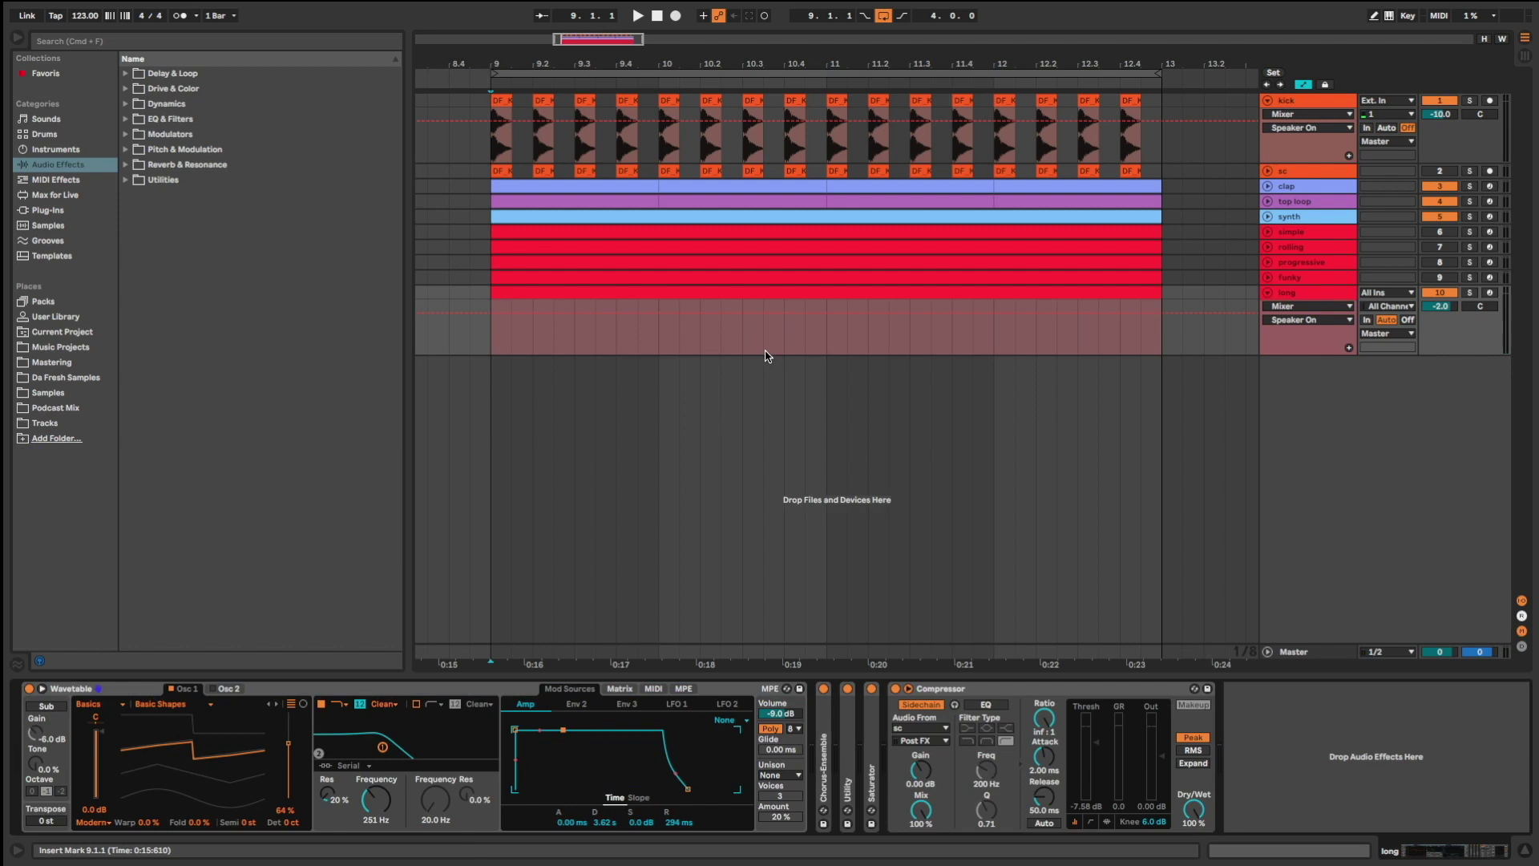
double_click(782, 306)
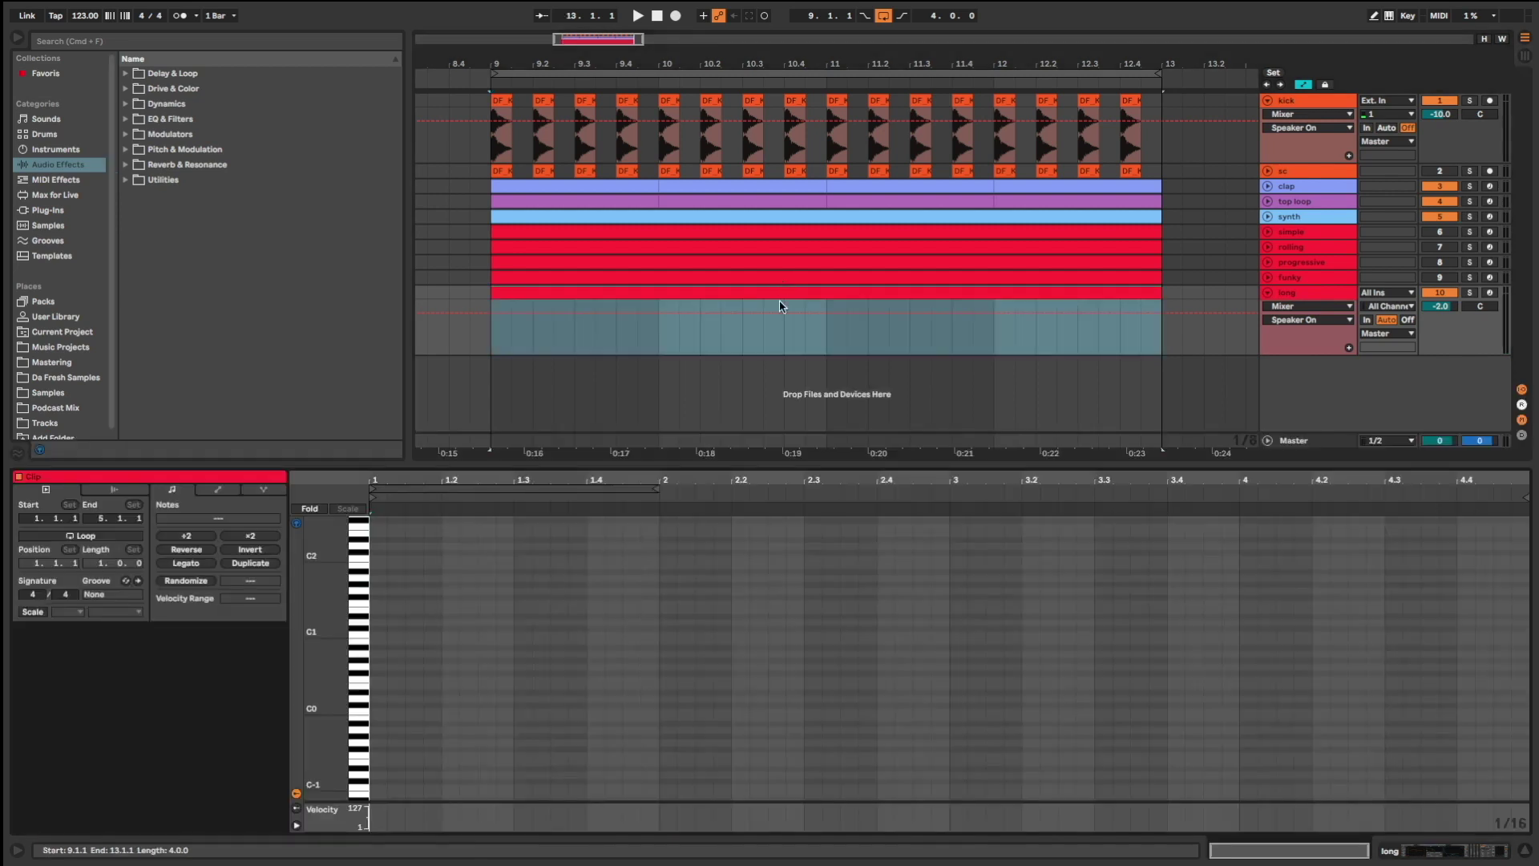
Step: Draw a held A0 across bars 1–2 and an F0 copy across bars 3–4, then play
double_click(376, 657)
left_click_drag(382, 655, 949, 652)
key("super+d")
key("Down")
key("Down")
key("Down")
key("Down")
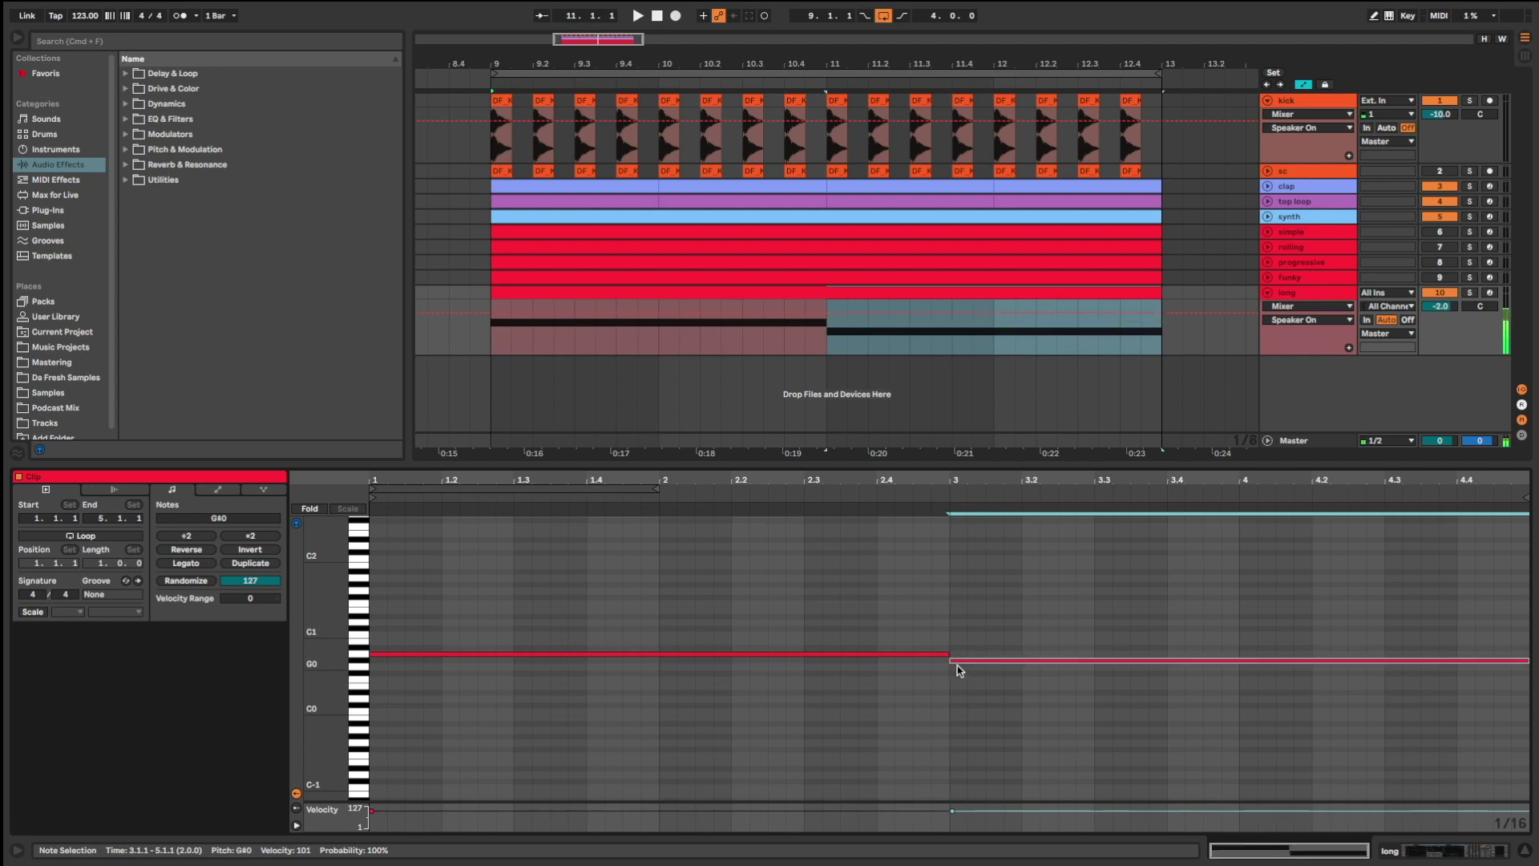
key("space")
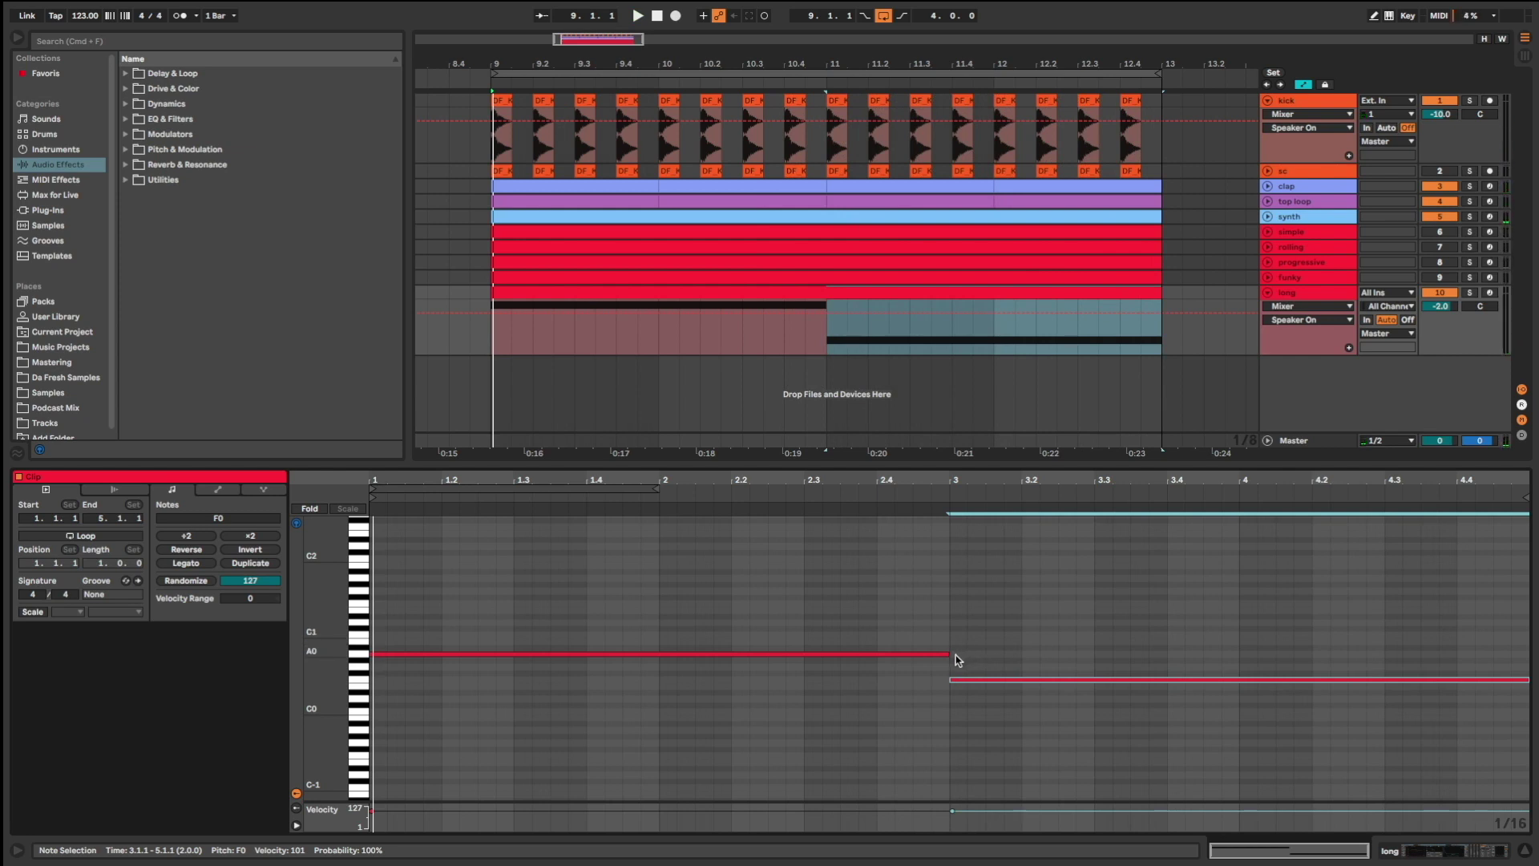
Step: Shorten A0 to 2.4 with an A1 pickup, end F0 at 4.4, add two short notes after
mouse_move(954, 654)
left_mouse_down()
mouse_move(873, 654)
mouse_move(913, 657)
left_mouse_up()
key("super+d")
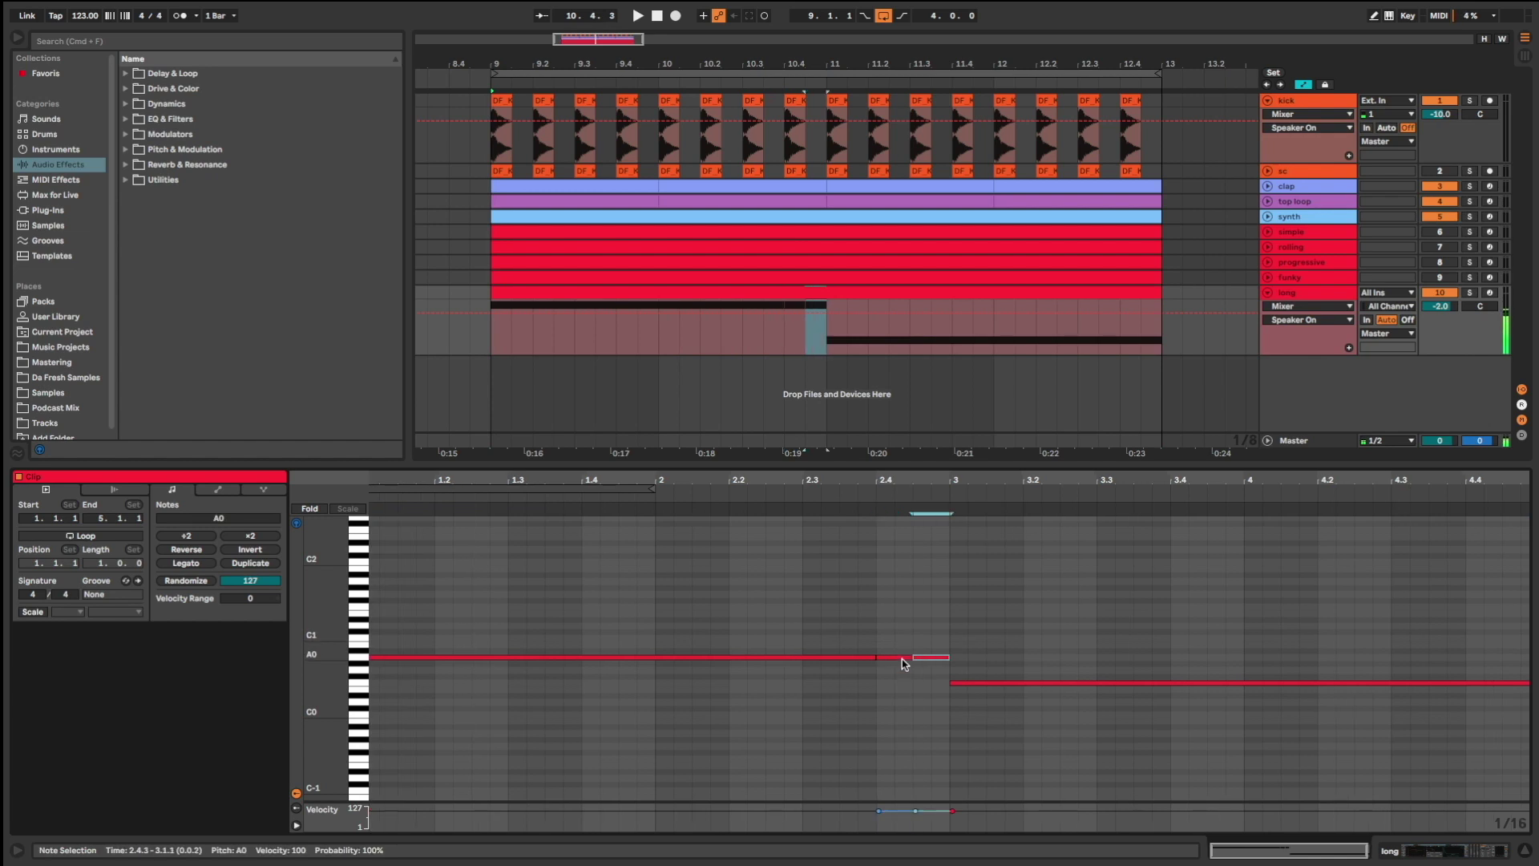
key("shift+Up")
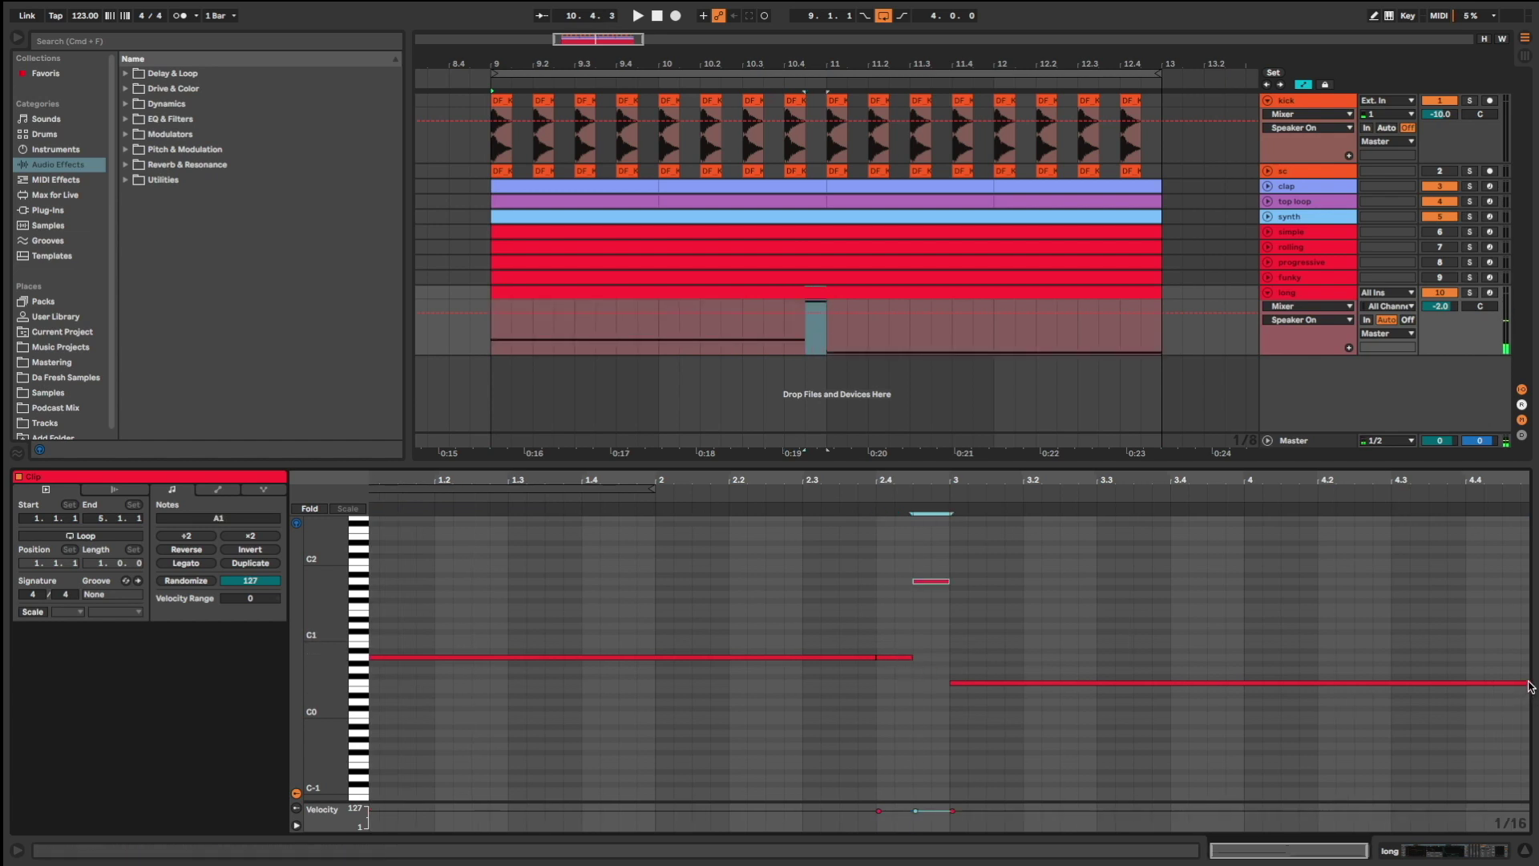
left_click_drag(1478, 477, 1478, 473)
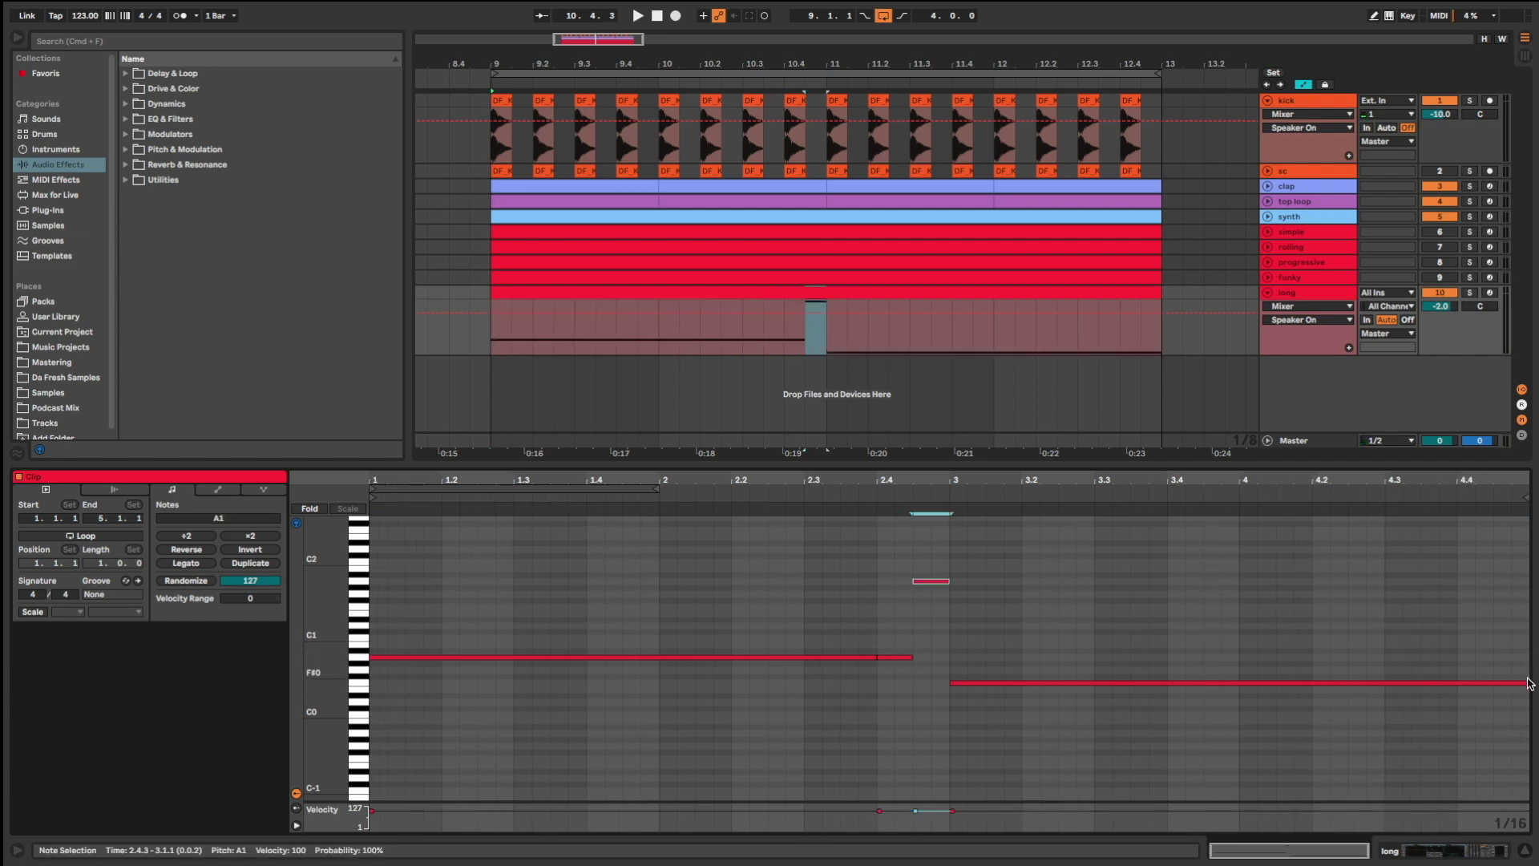
left_click_drag(1529, 684, 1493, 675)
double_click(1465, 679)
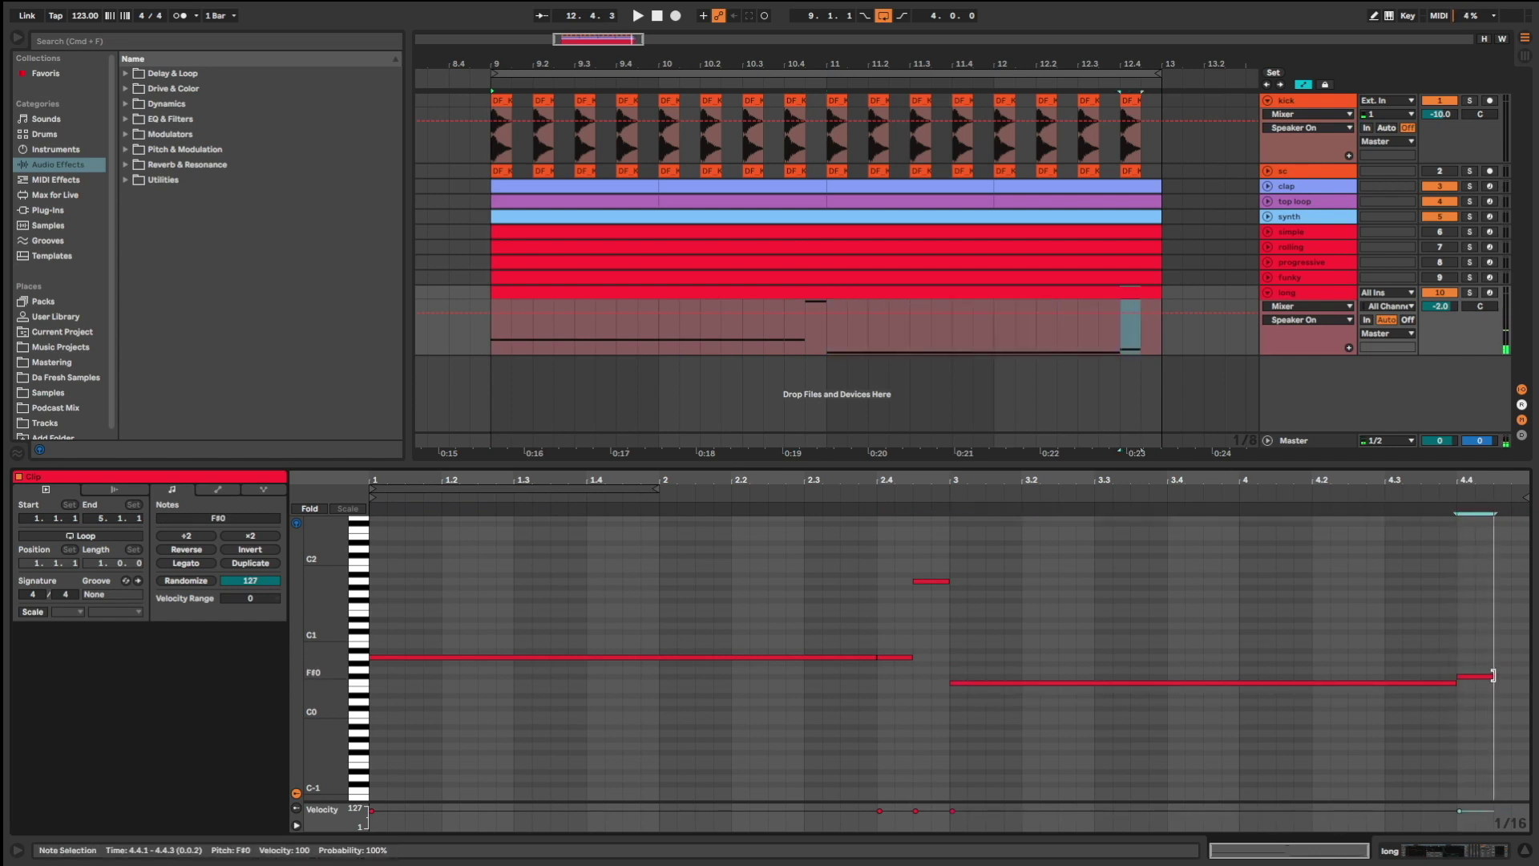
key("super+d")
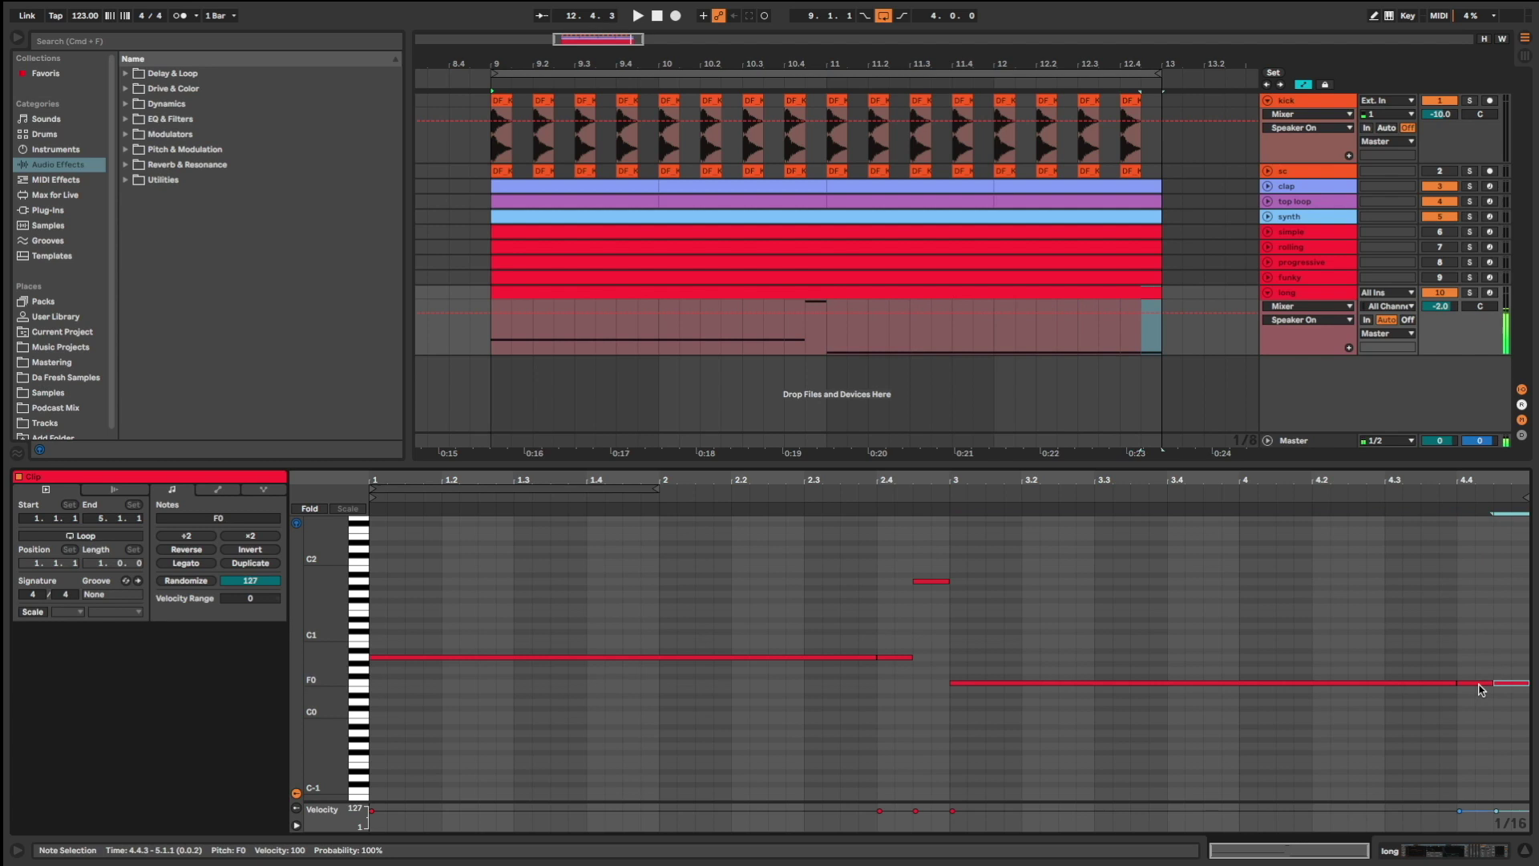
key("space")
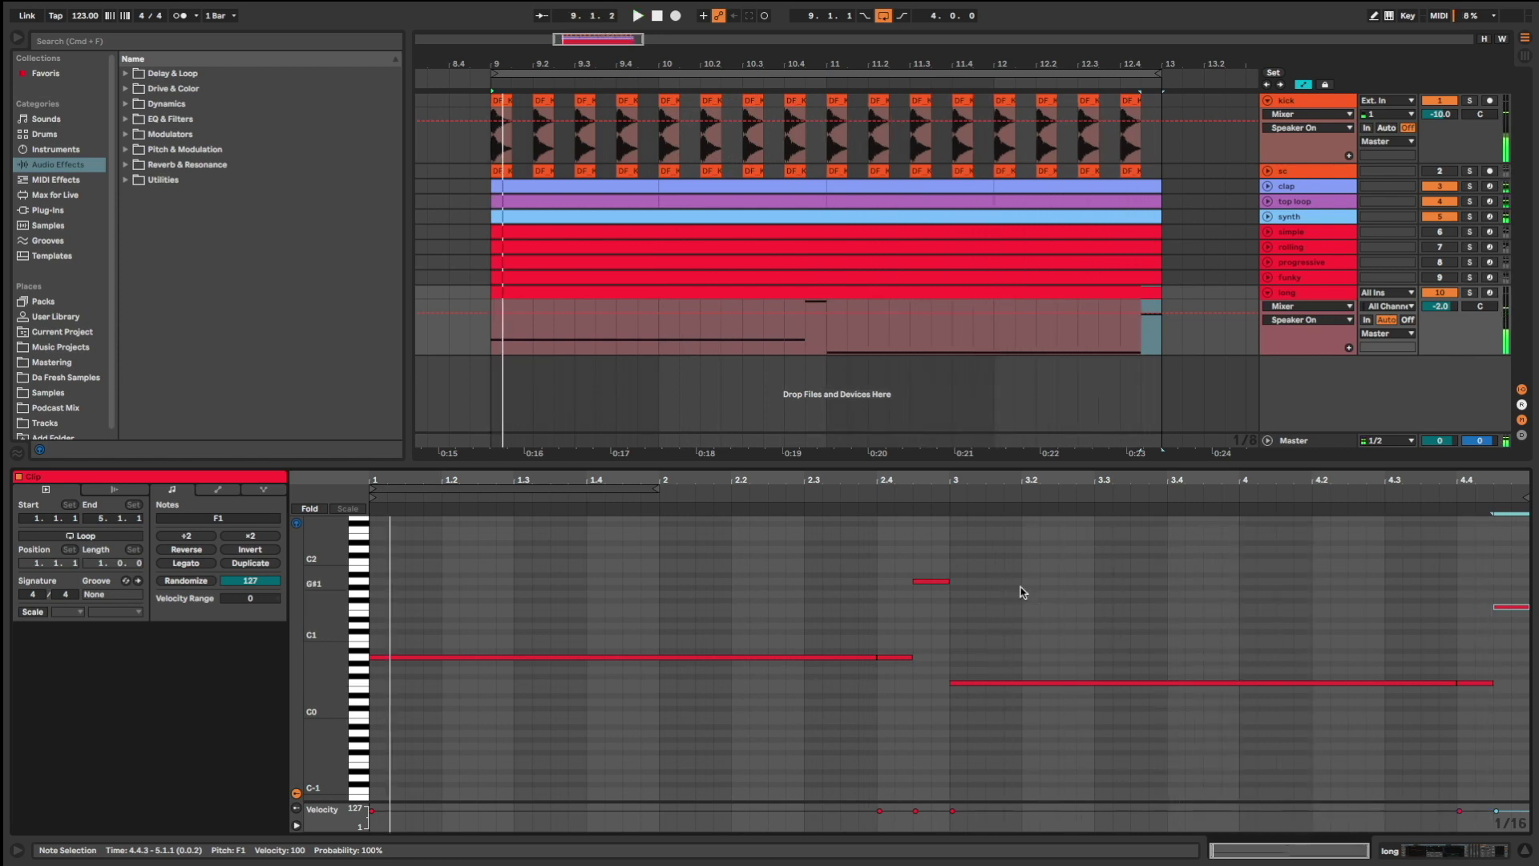
Step: Transpose the pickup notes at 2.4 and 4.4 up an octave and play the long pattern
left_click_drag(967, 552, 897, 659)
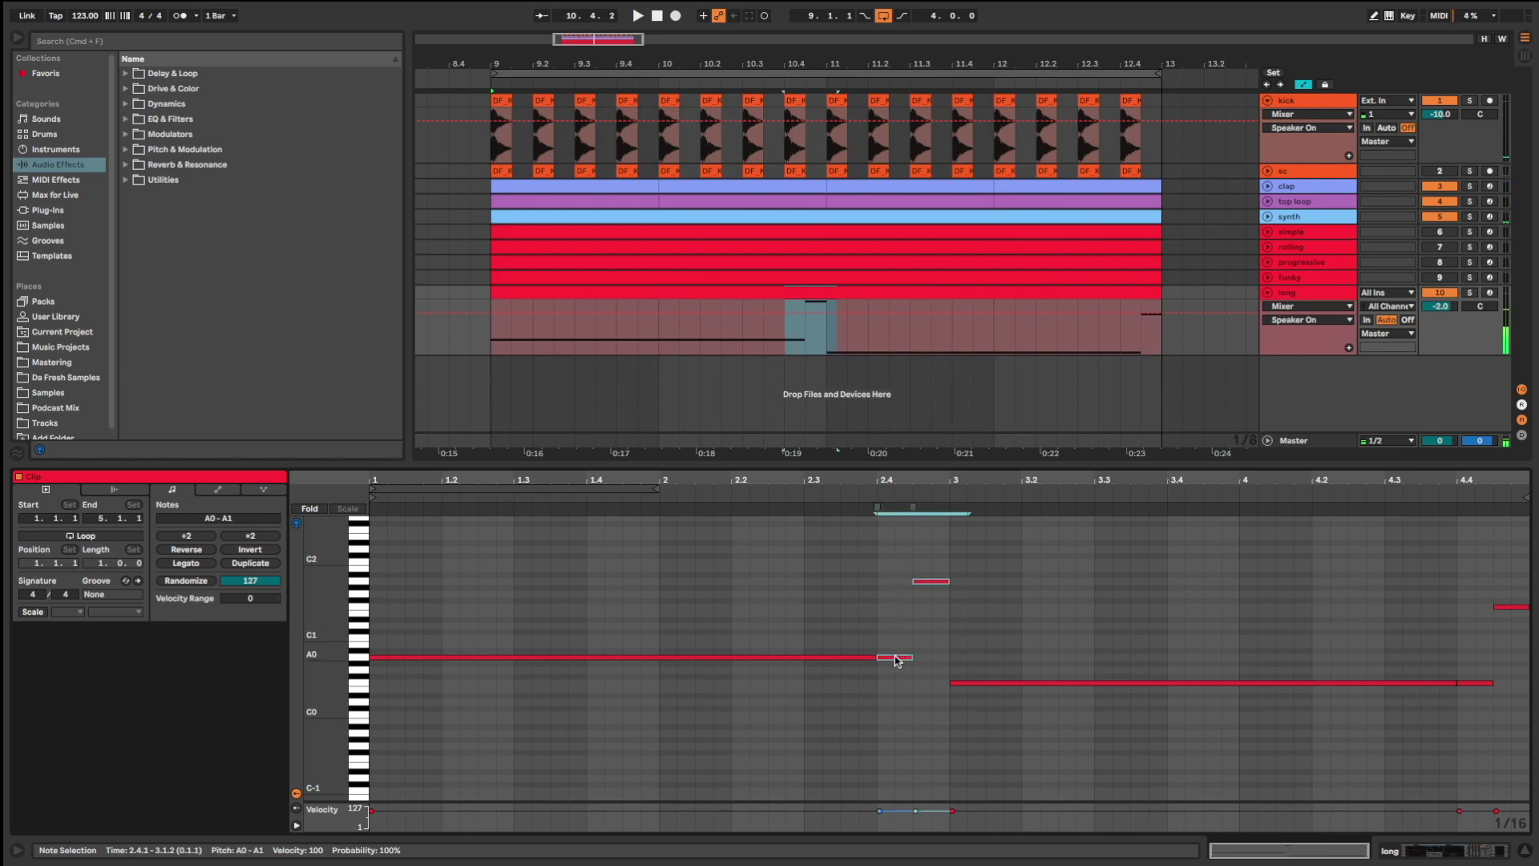
key("shift+Up")
left_click_drag(1473, 726, 1523, 613)
key("shift+Up")
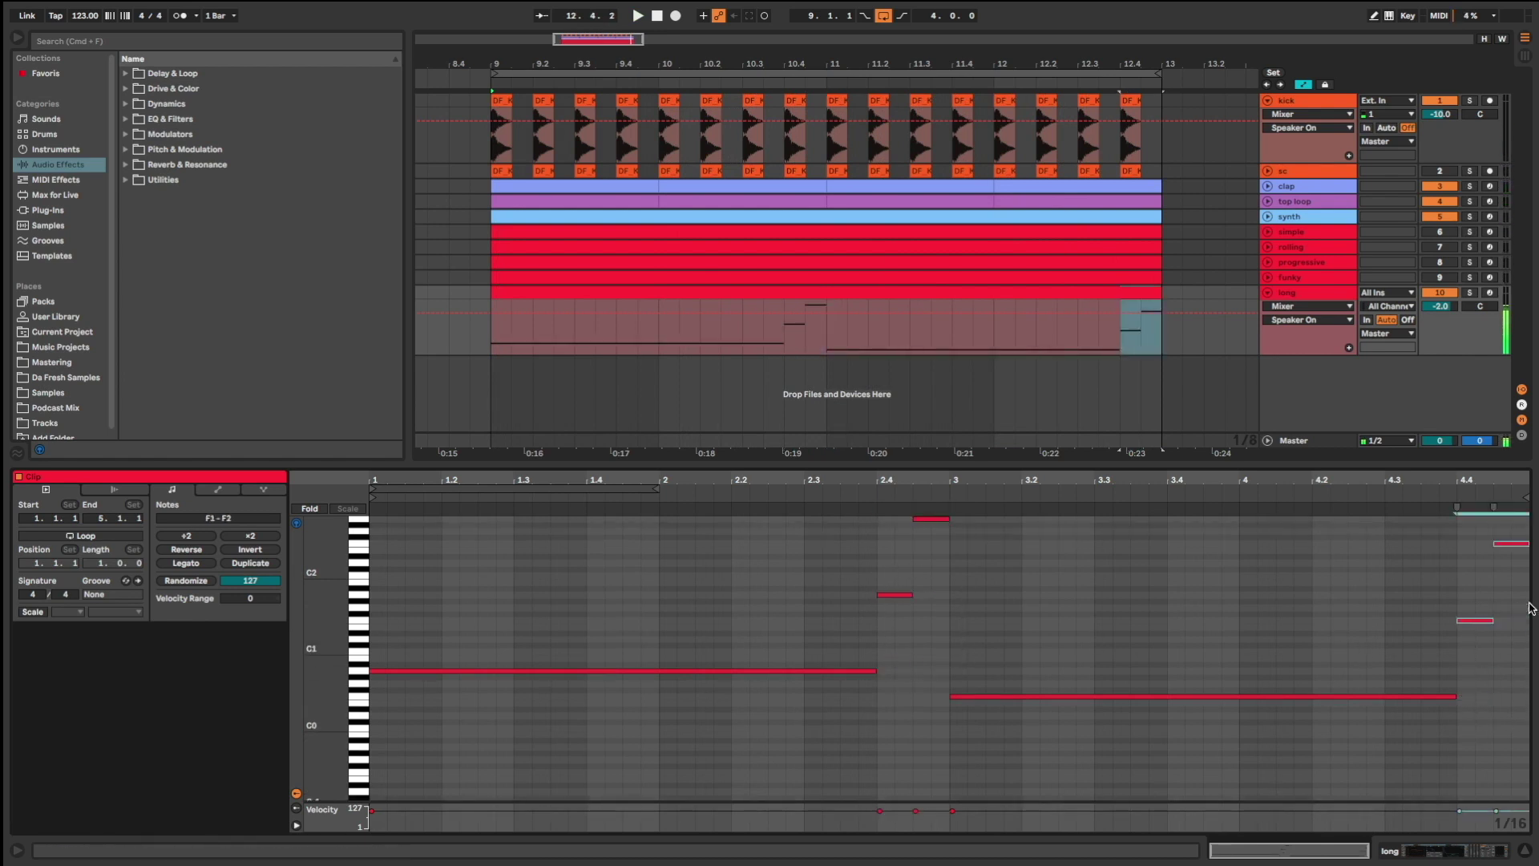
key("space")
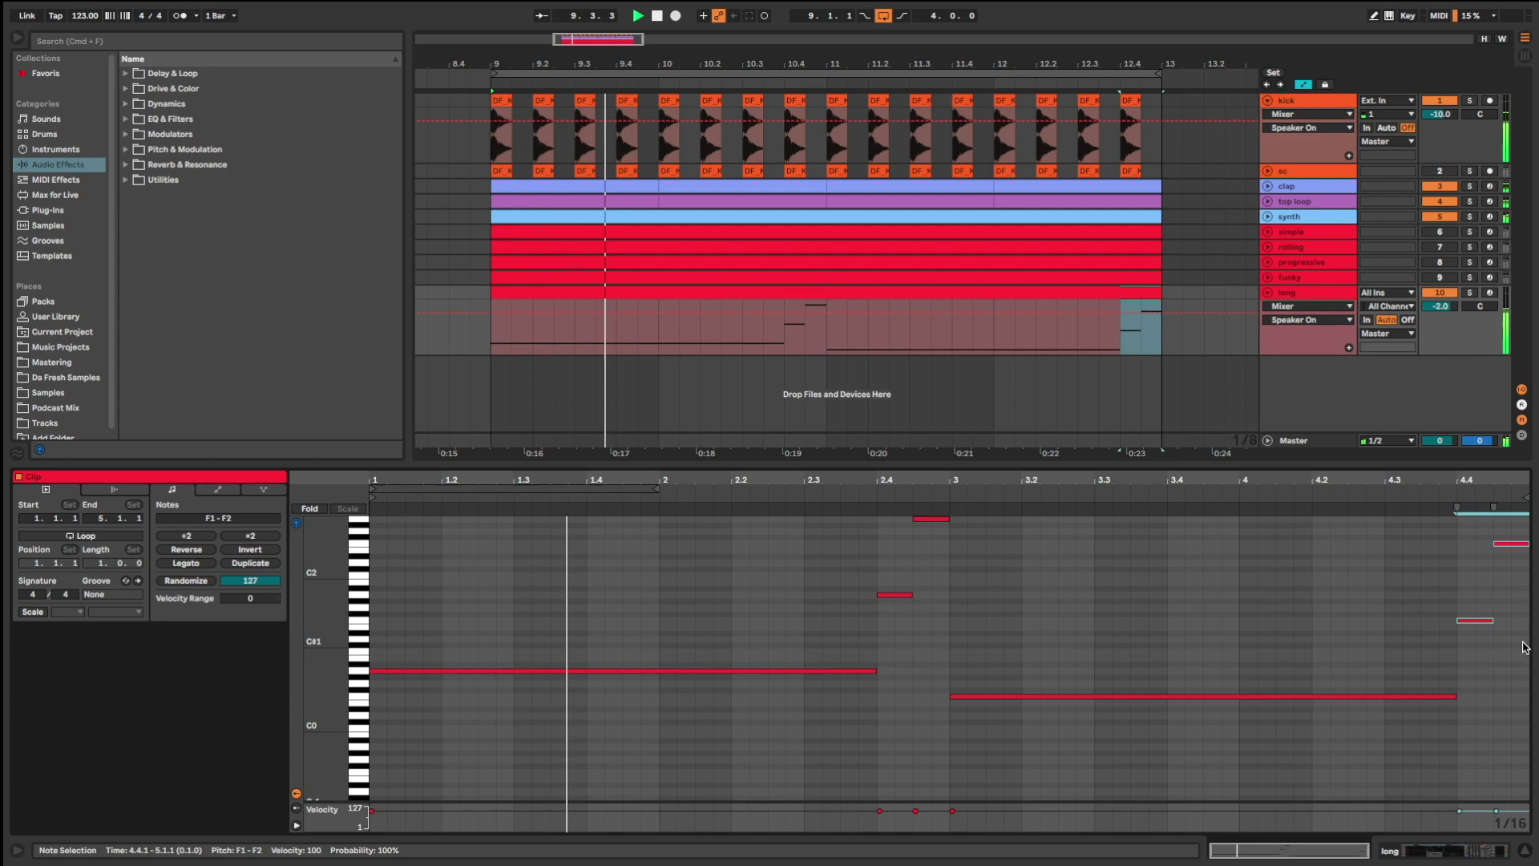